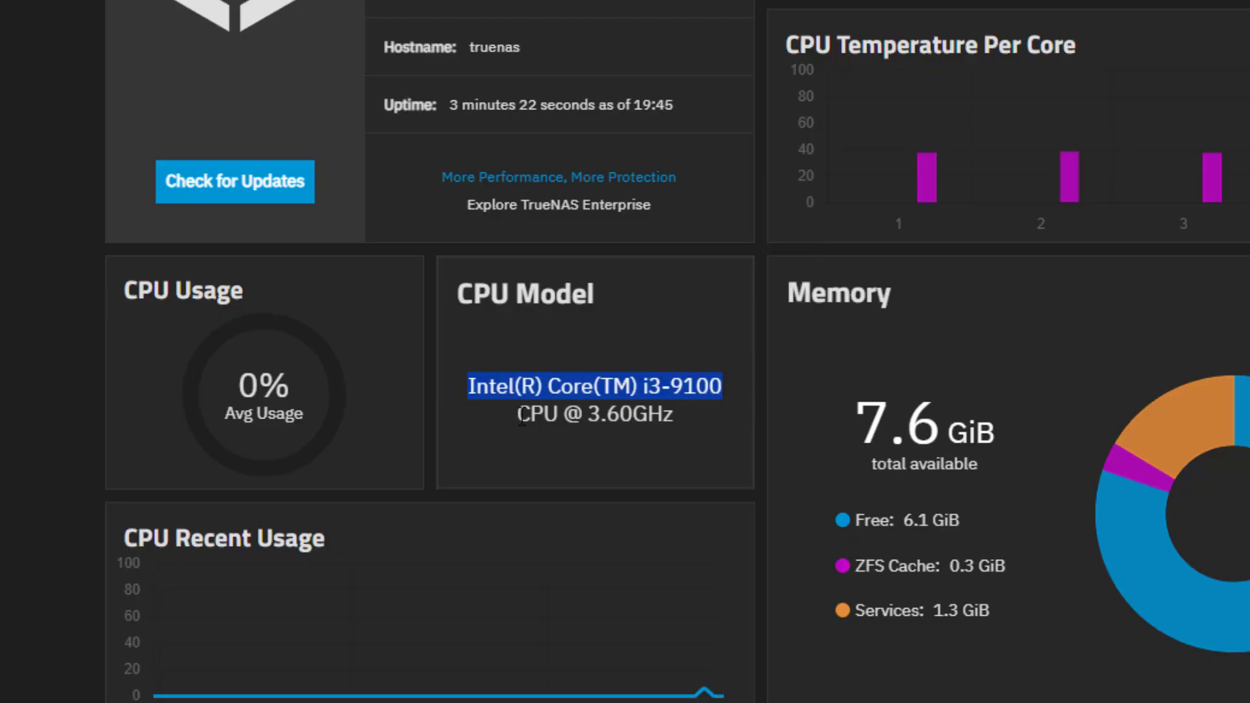
# Step: Go to the TrueNAS Community Edition download page and skip the sign-up form to reveal the downloads
pyautogui.moveTo(519, 414); pyautogui.dragTo(694, 421)
pyautogui.click(707, 477)
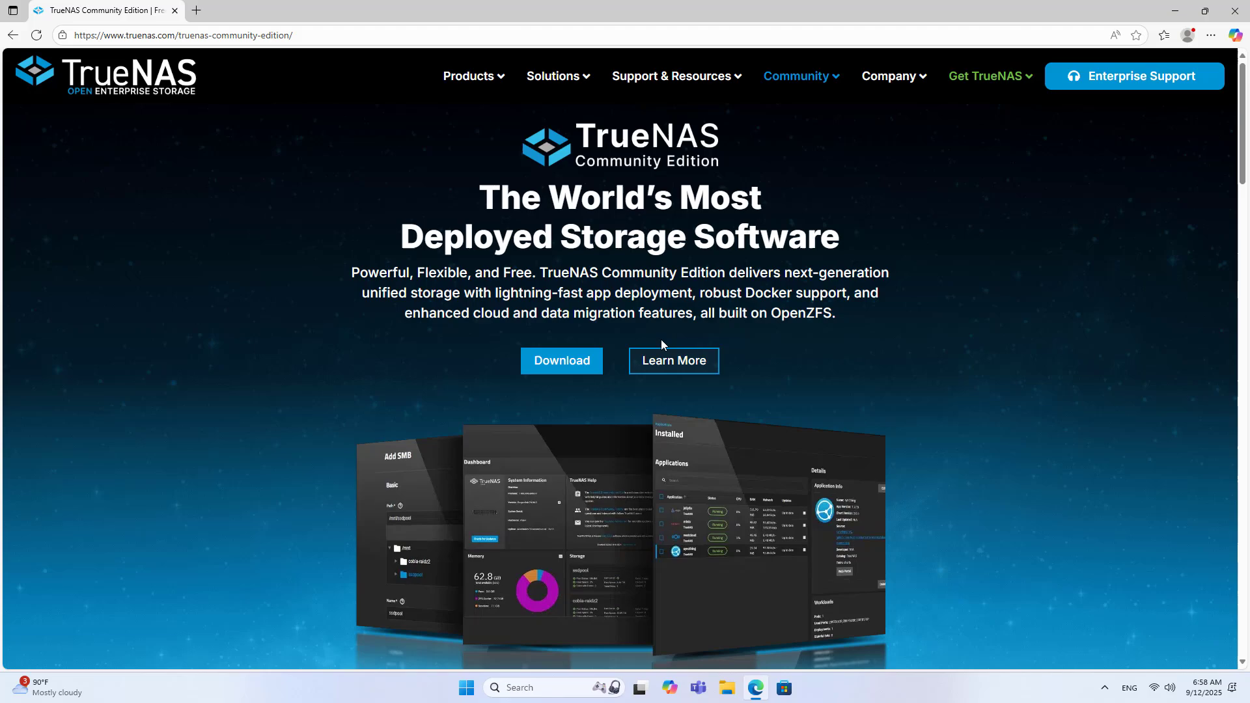
pyautogui.click(571, 368)
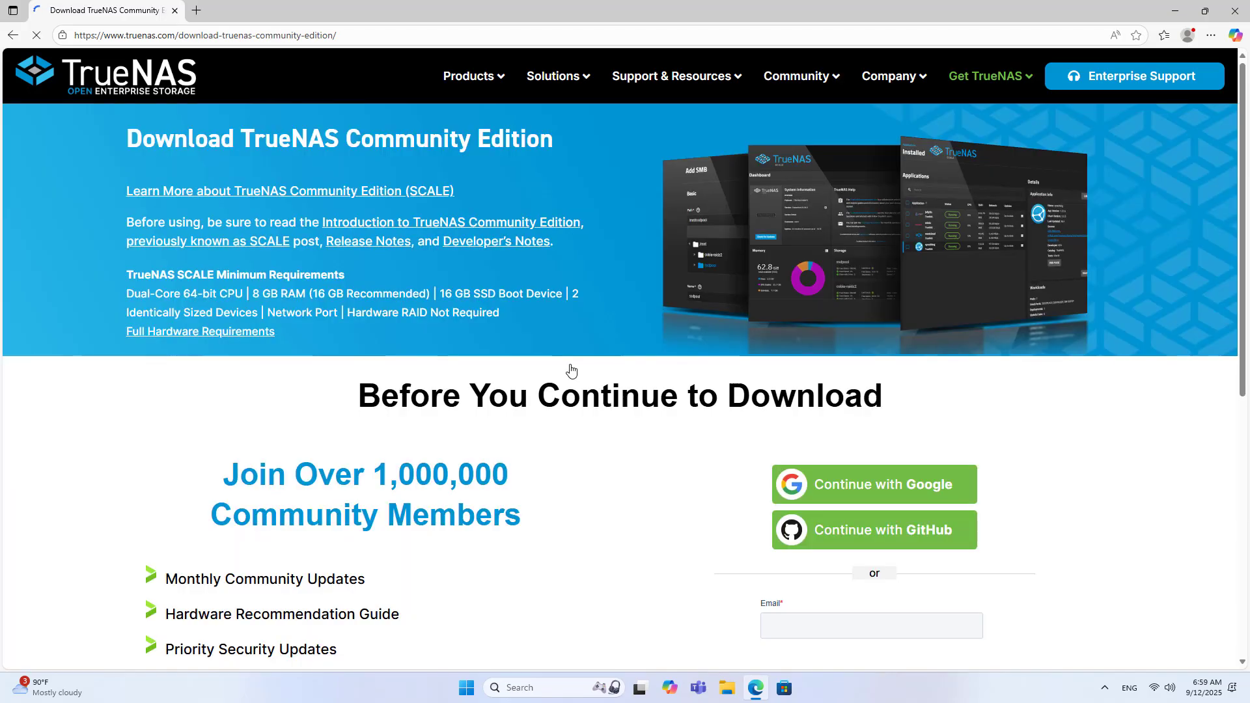
pyautogui.scroll(-4, 631, 383)
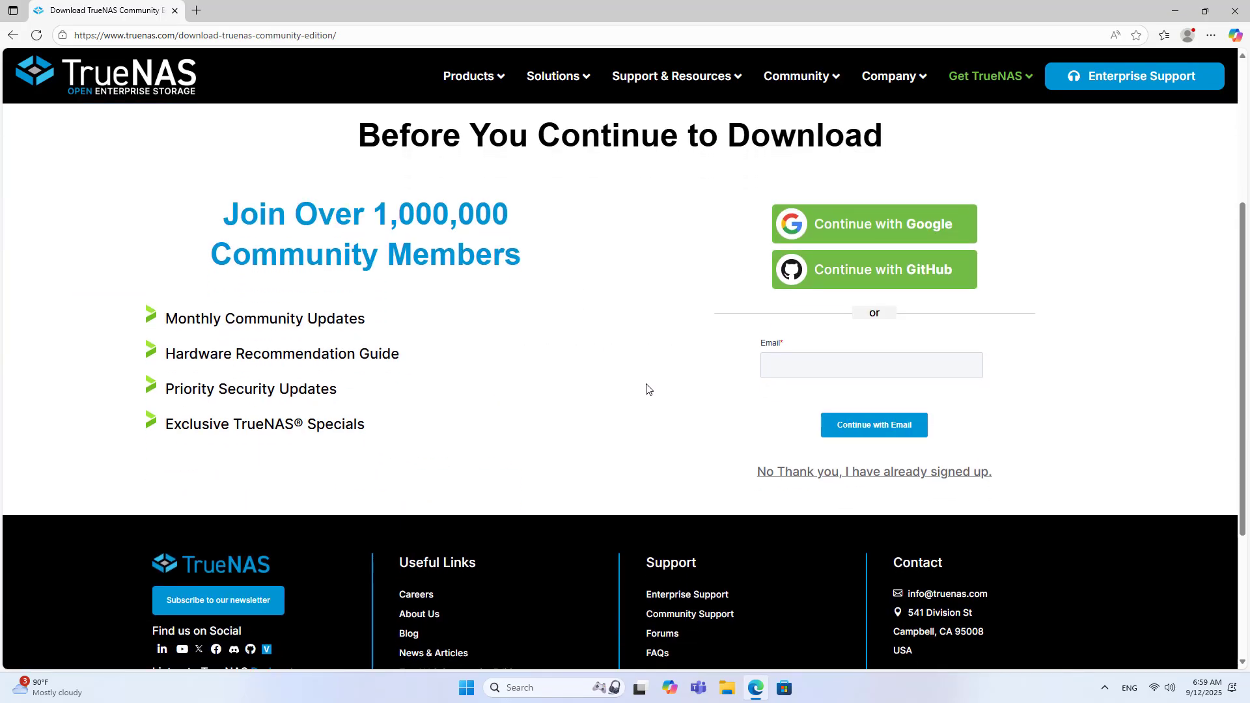
pyautogui.click(926, 476)
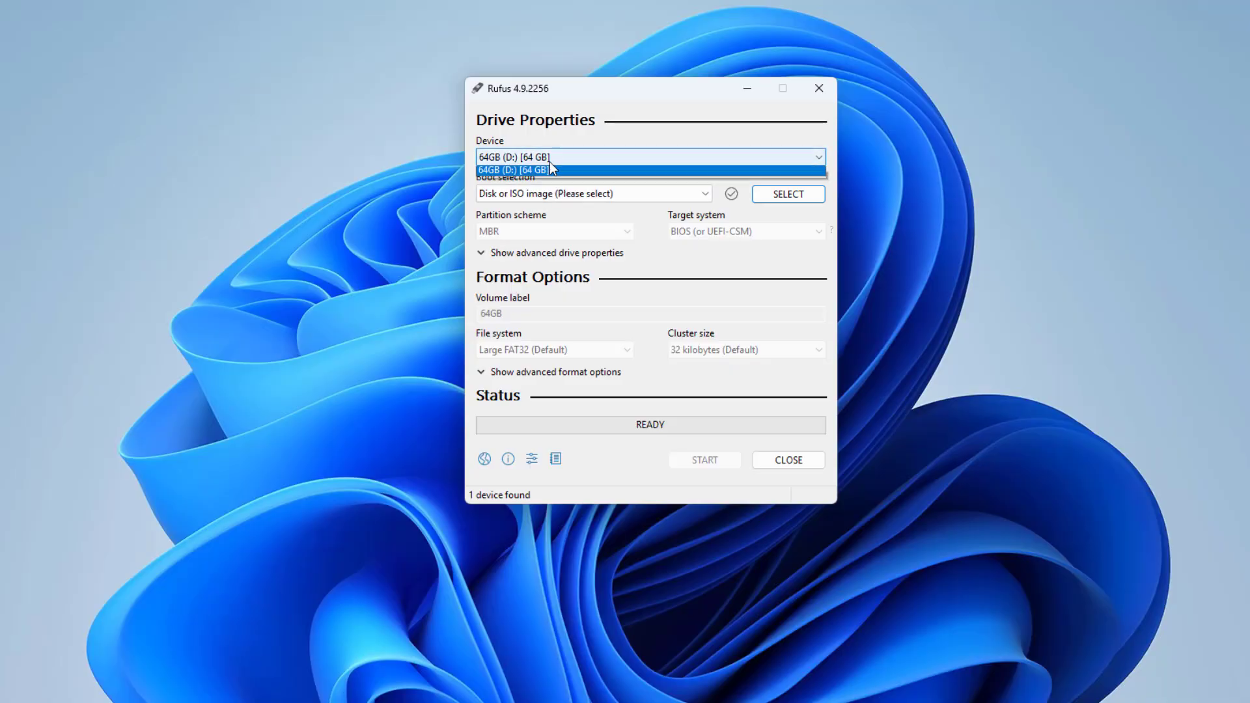
# Step: Target the 64GB USB drive and load the TrueNAS-SCALE-25.04.2.3 ISO from Downloads
pyautogui.click(528, 172)
pyautogui.click(787, 194)
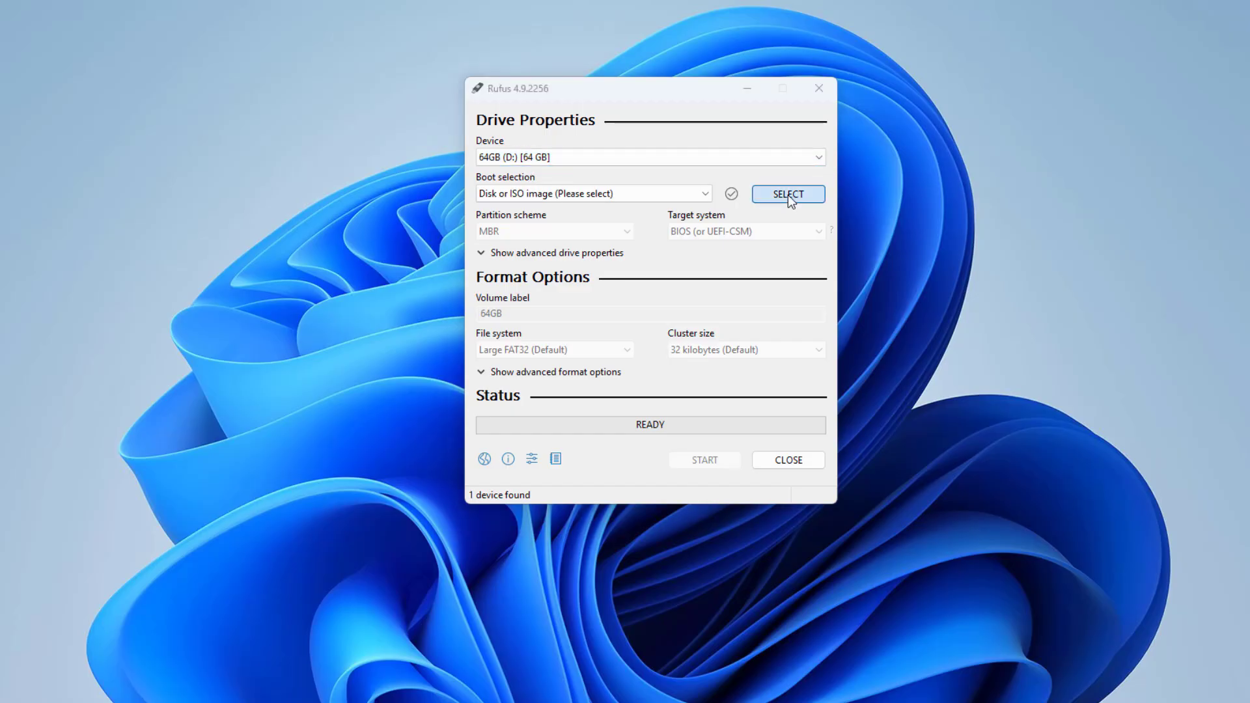
pyautogui.click(703, 249)
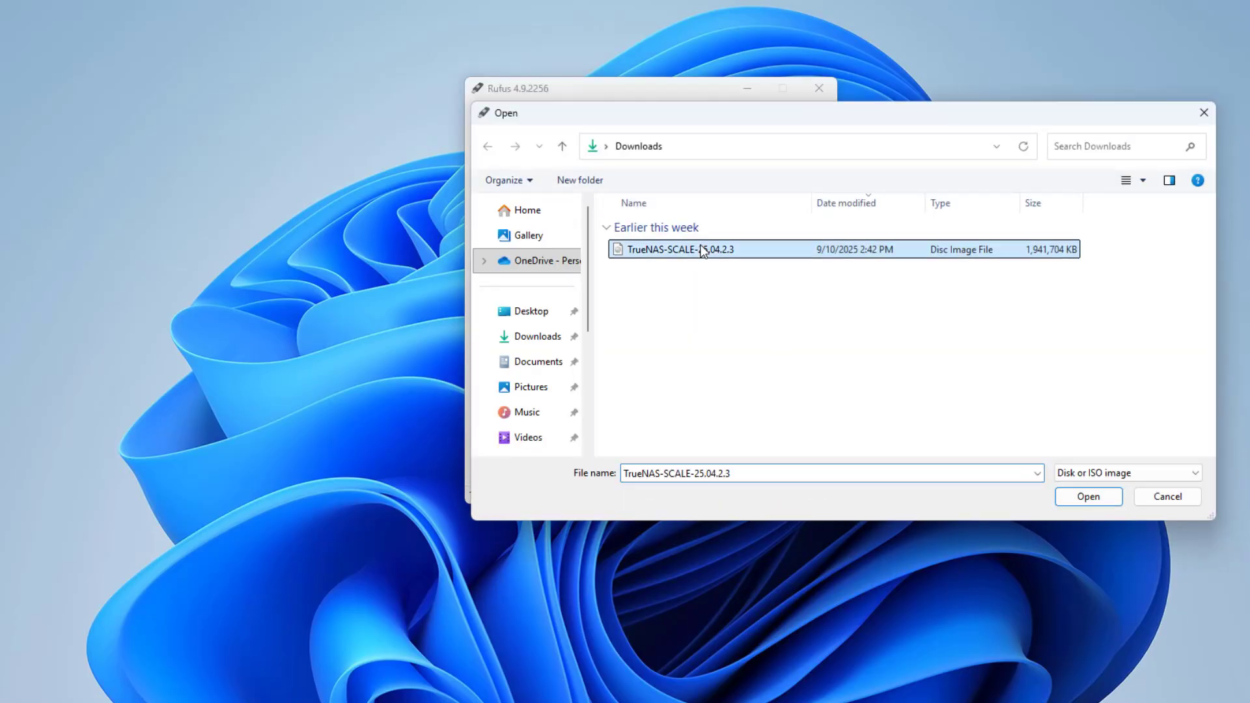
pyautogui.click(1100, 500)
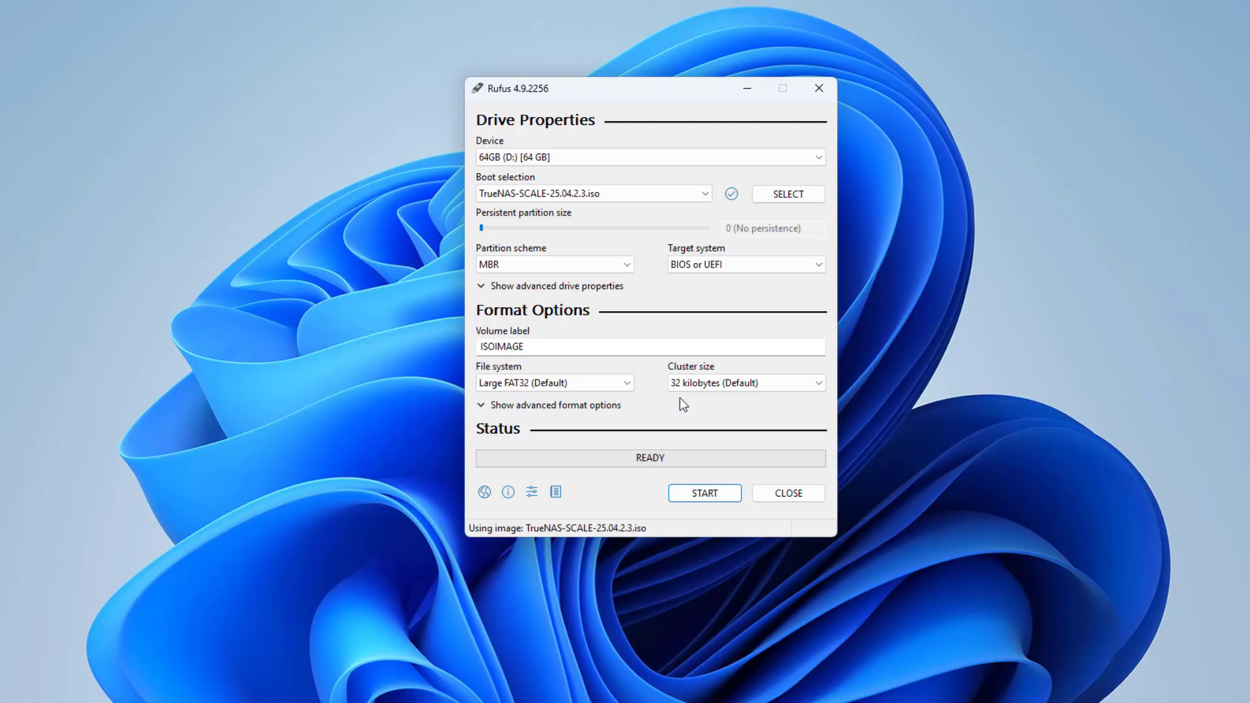
# Step: Start writing the image in DD Image mode, accepting that the USB drive will be erased
pyautogui.click(710, 495)
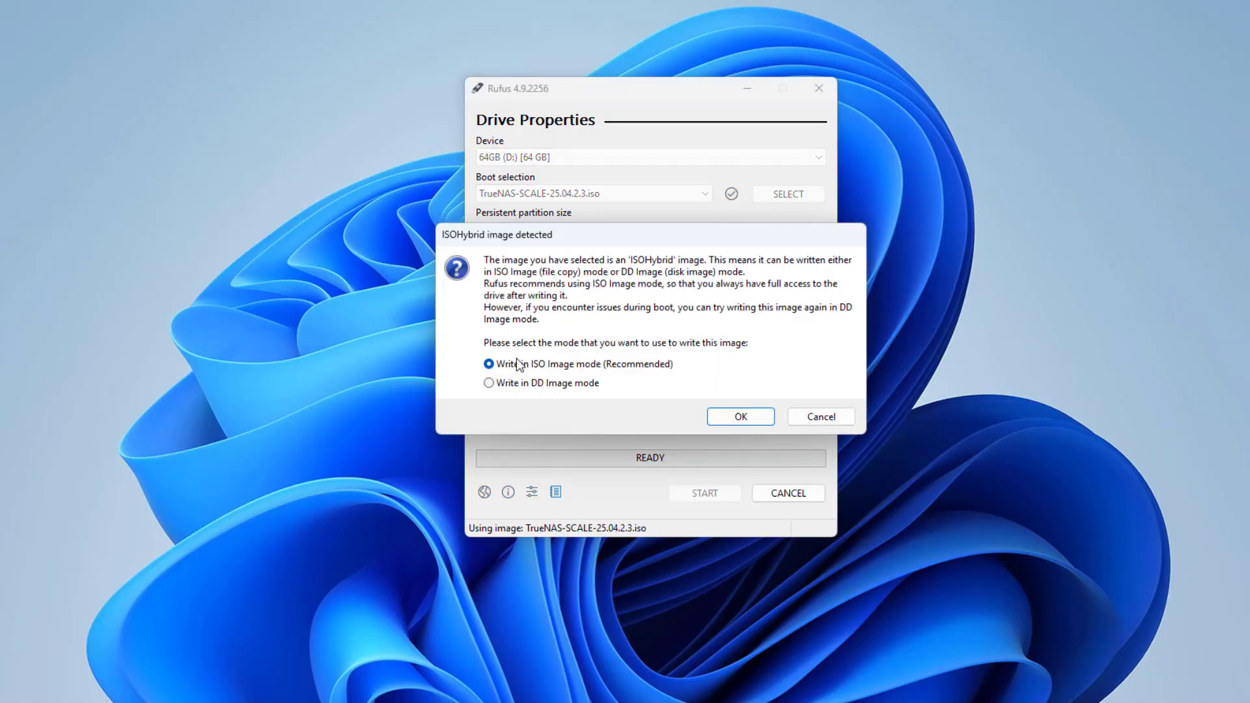
pyautogui.click(516, 384)
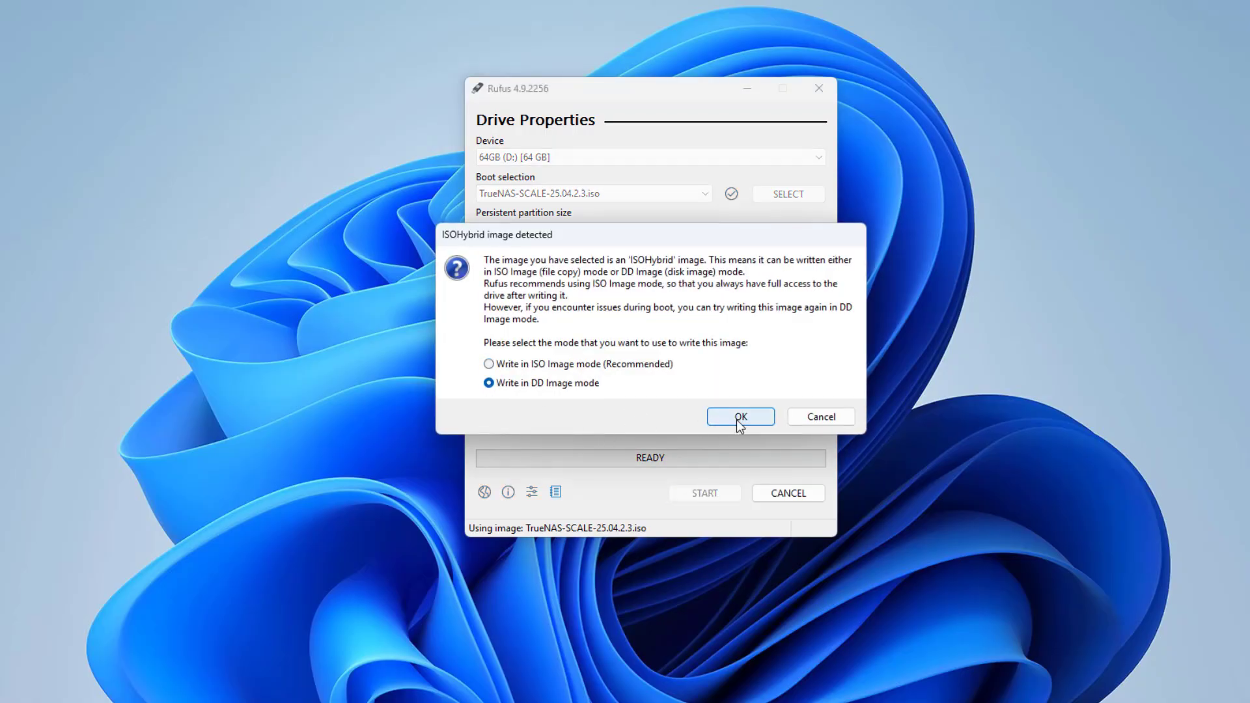
pyautogui.click(740, 420)
pyautogui.click(669, 409)
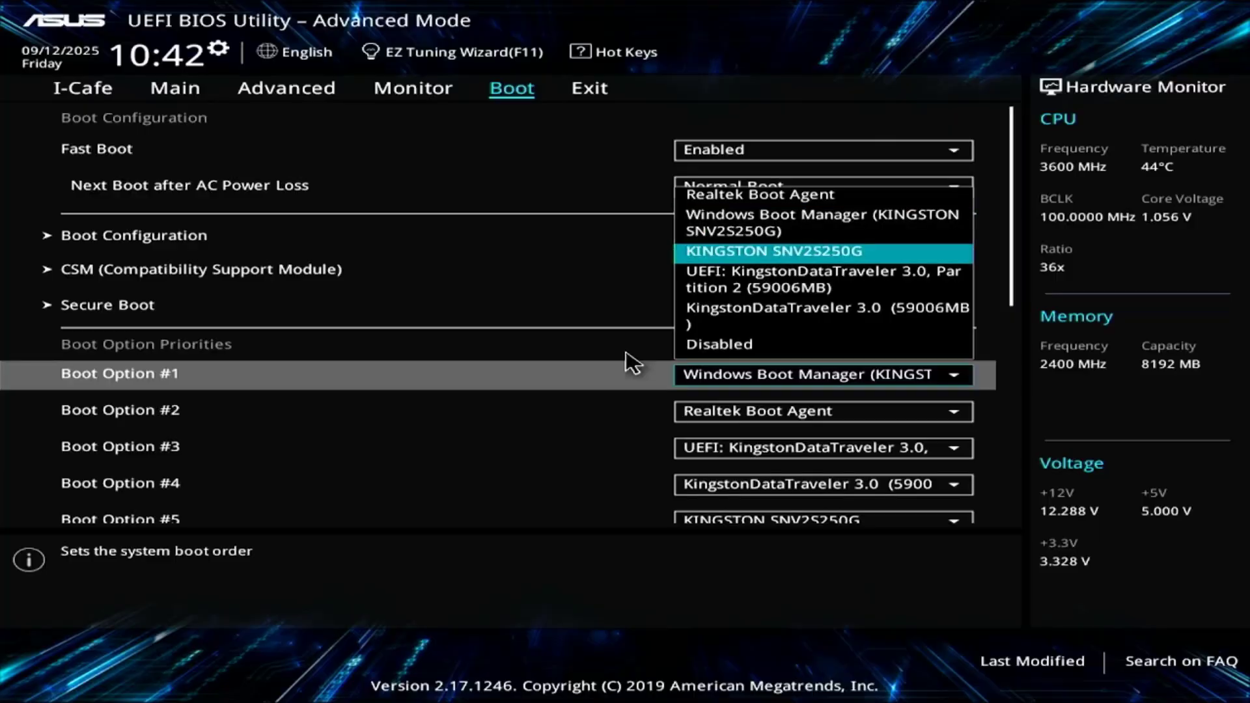
# Step: Set Boot Option #1 to UEFI: KingstonDataTraveler 3.0, then save with F10 and restart
pyautogui.press('Return')
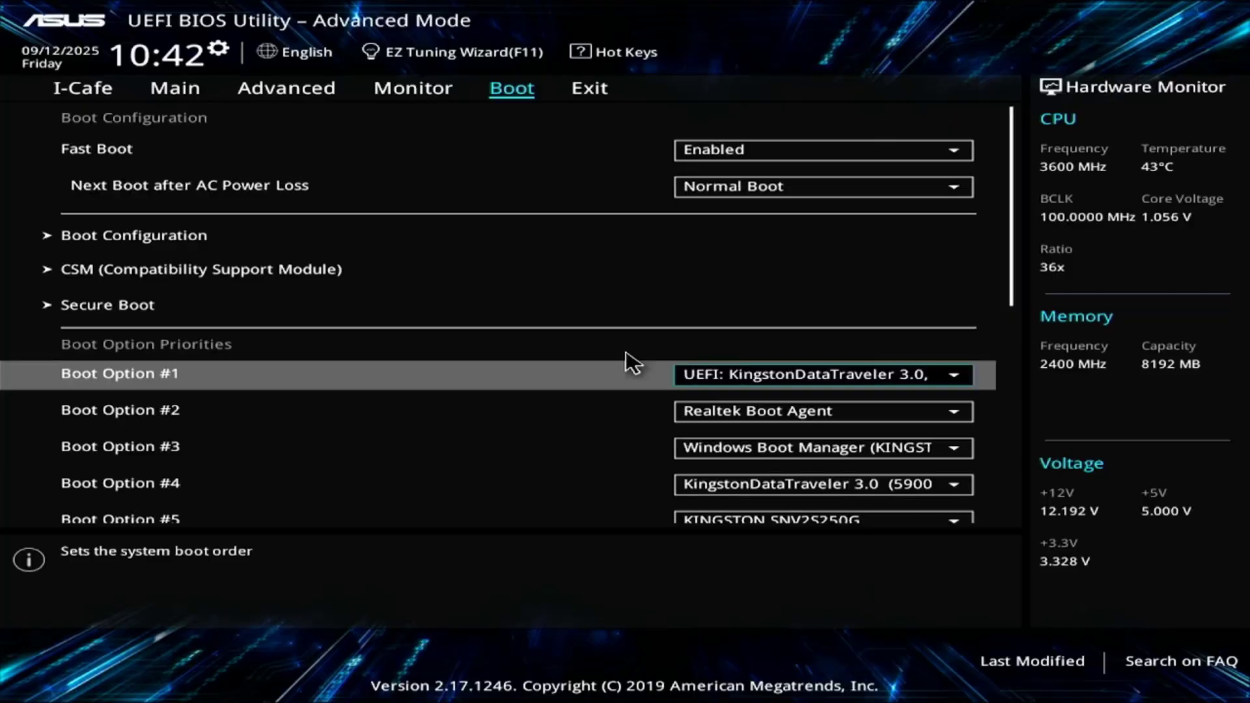
pyautogui.press('F10')
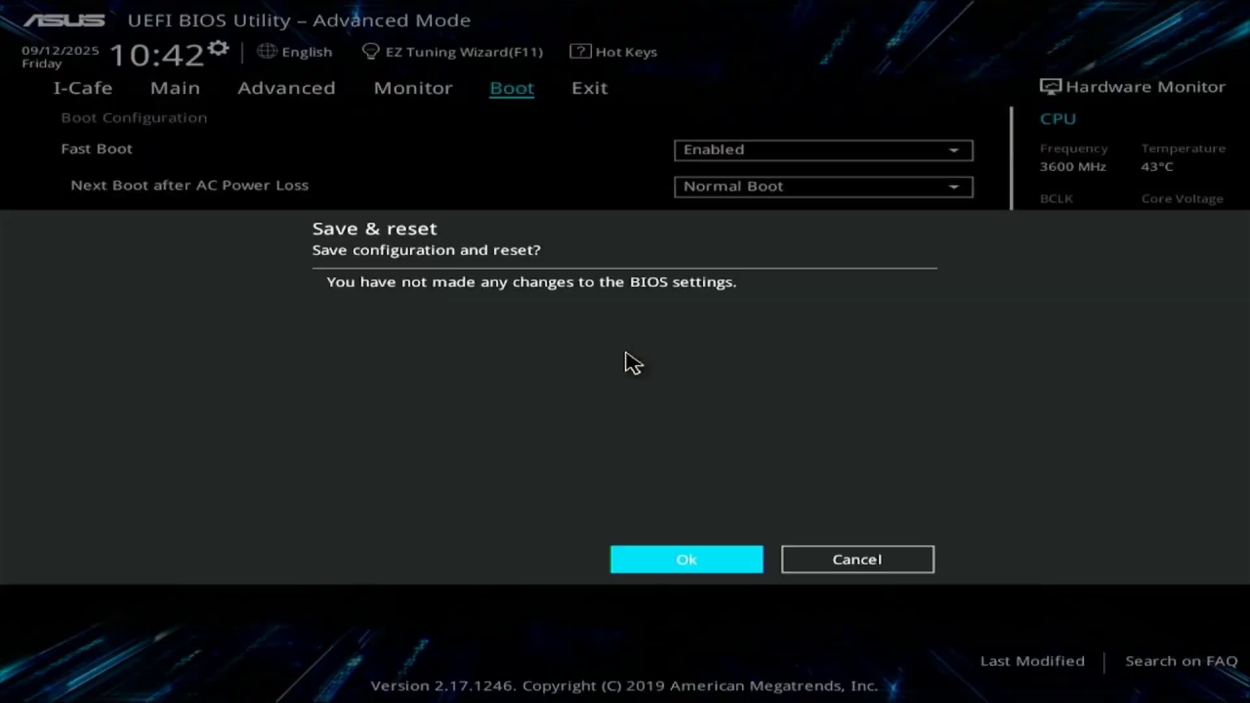
pyautogui.press('Return')
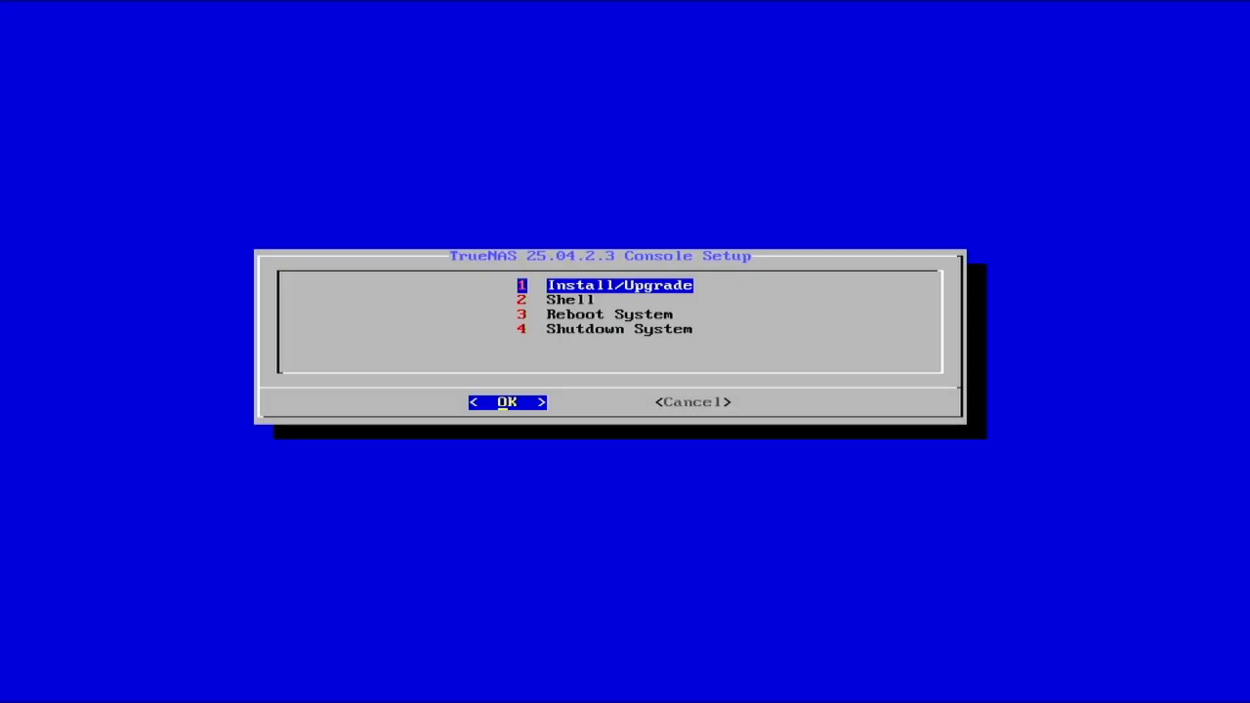
# Step: Choose Install/Upgrade and install TrueNAS onto the nvme0n1 Kingston NVMe drive
pyautogui.press('Return')
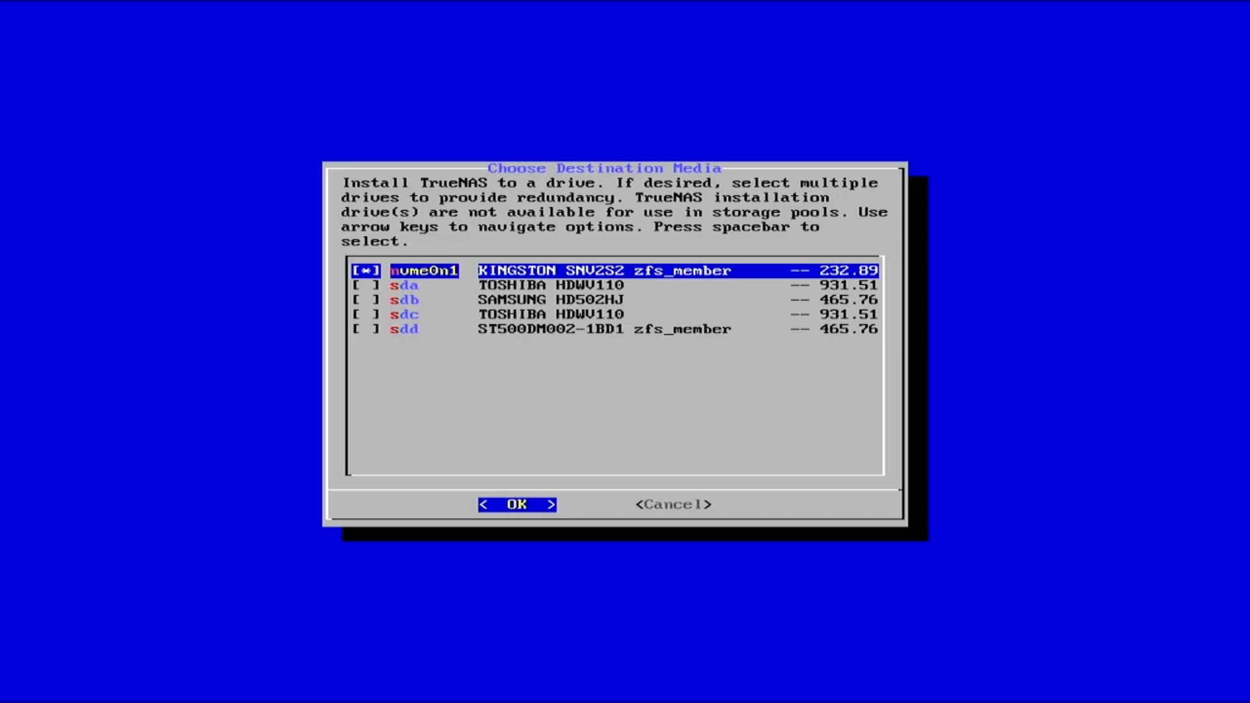
pyautogui.press('Return')
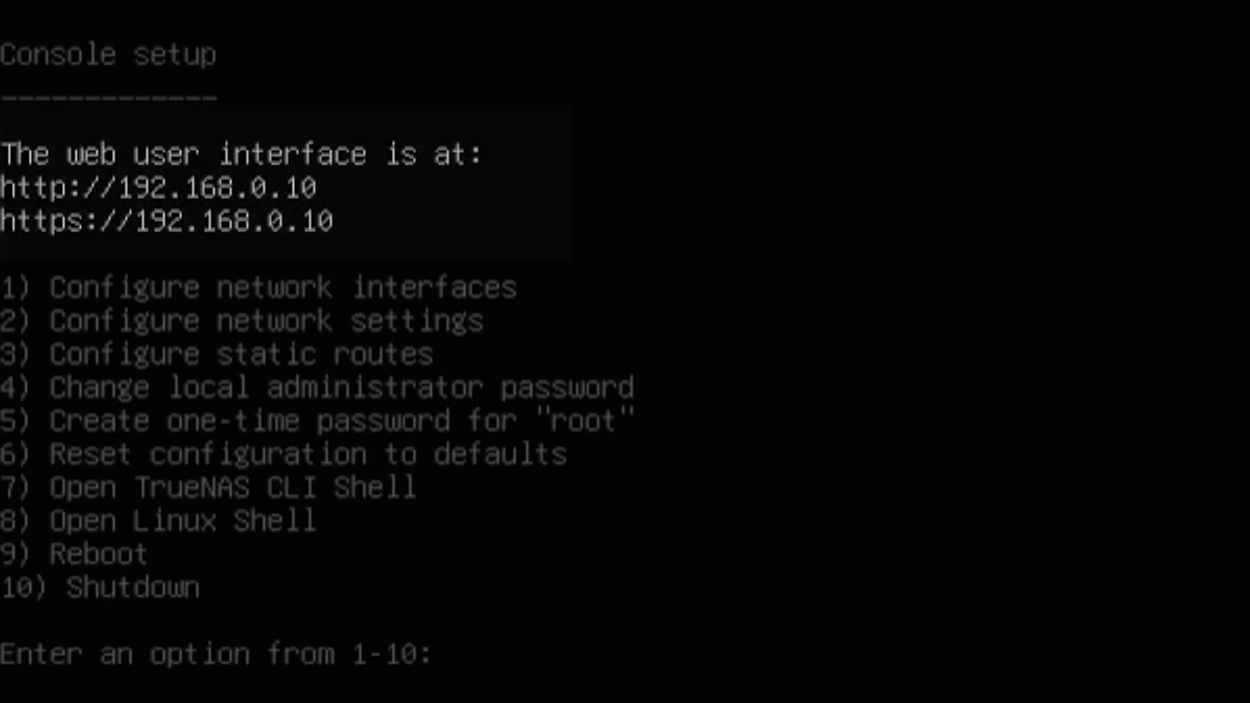
# Step: Load the TrueNAS web interface at 192.168.0.10 and open the Storage Disks list
pyautogui.write('192')
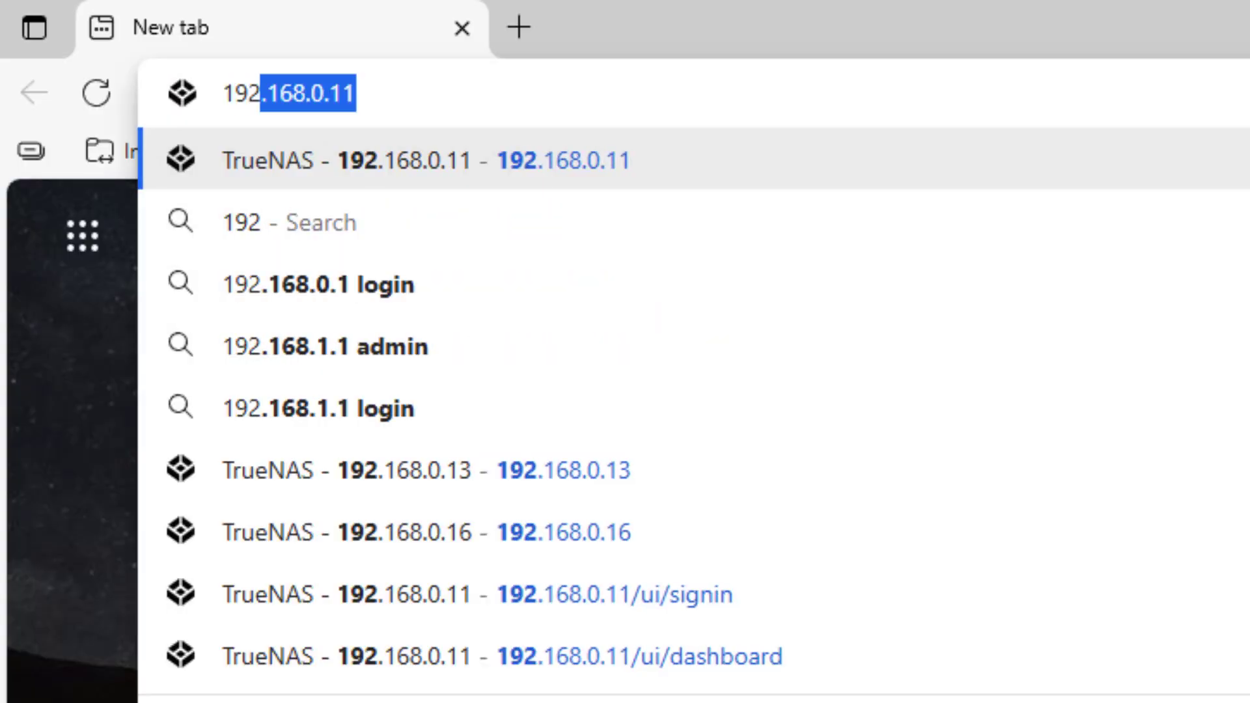
pyautogui.press('Right')
pyautogui.press('BackSpace')
pyautogui.write('0')
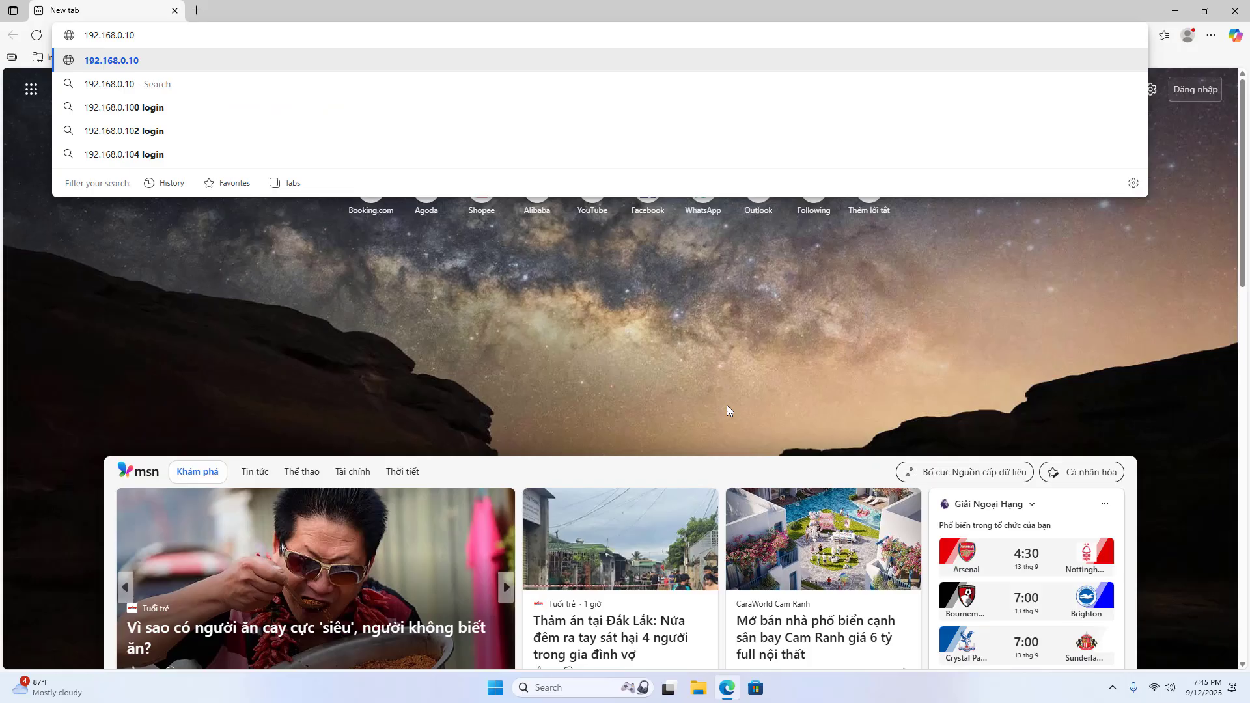
pyautogui.press('Return')
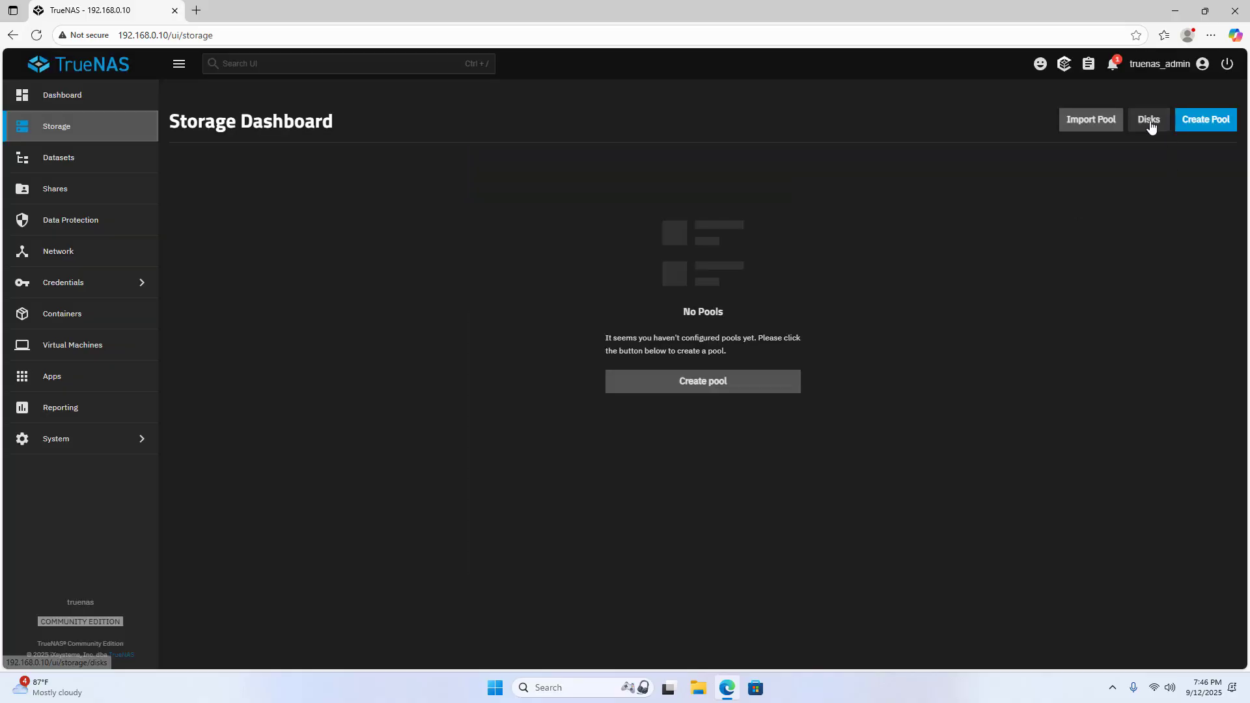
pyautogui.click(1150, 122)
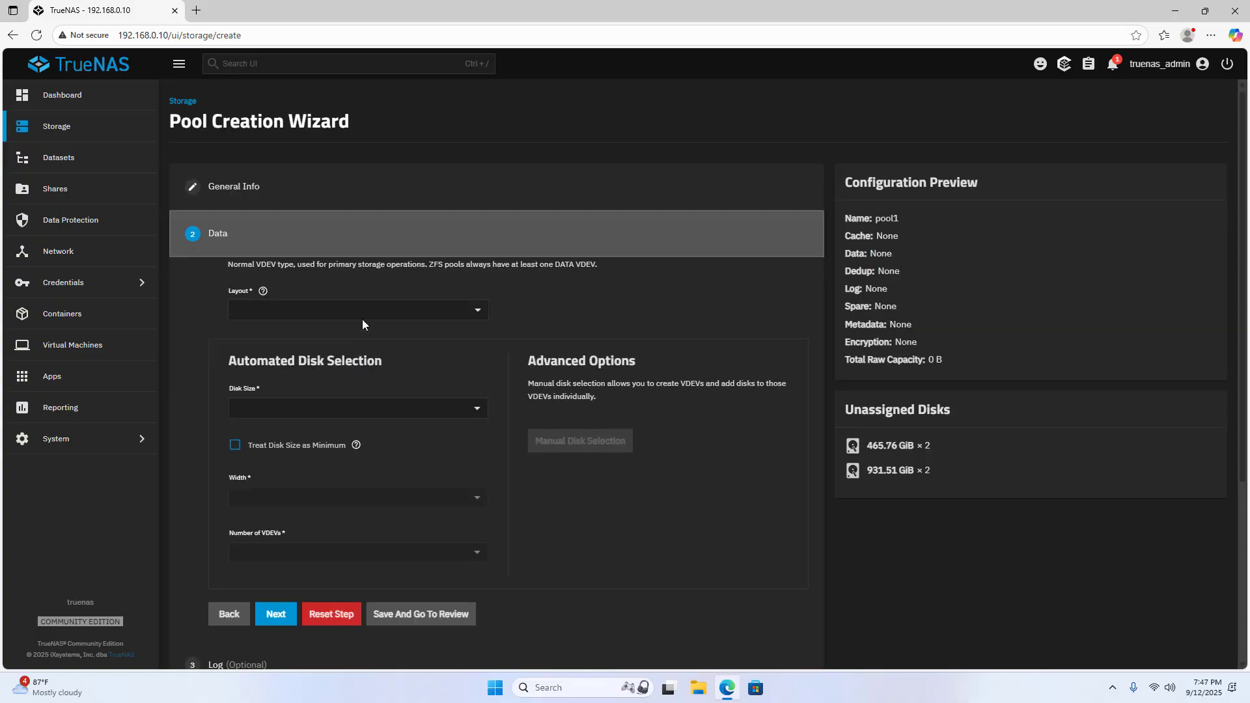
# Step: Set the pool layout to Mirror using the 931.51 GiB disks sdb and sdd
pyautogui.click(358, 311)
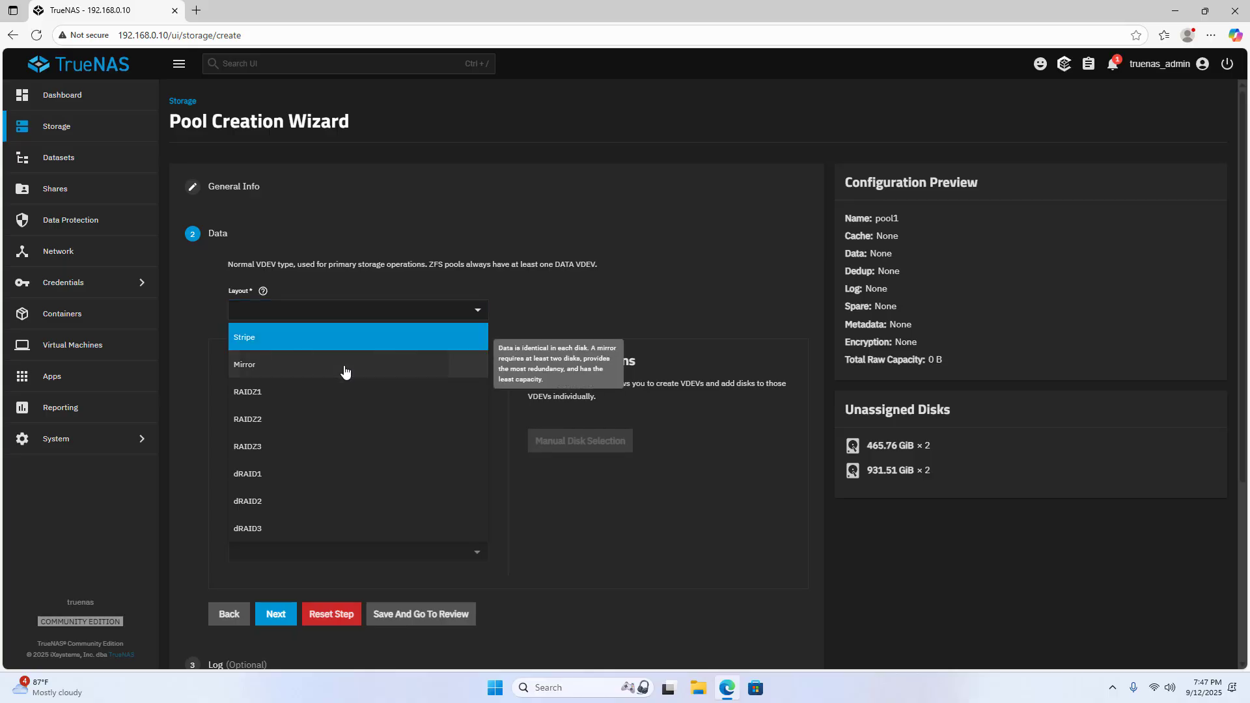
pyautogui.click(346, 365)
pyautogui.click(346, 409)
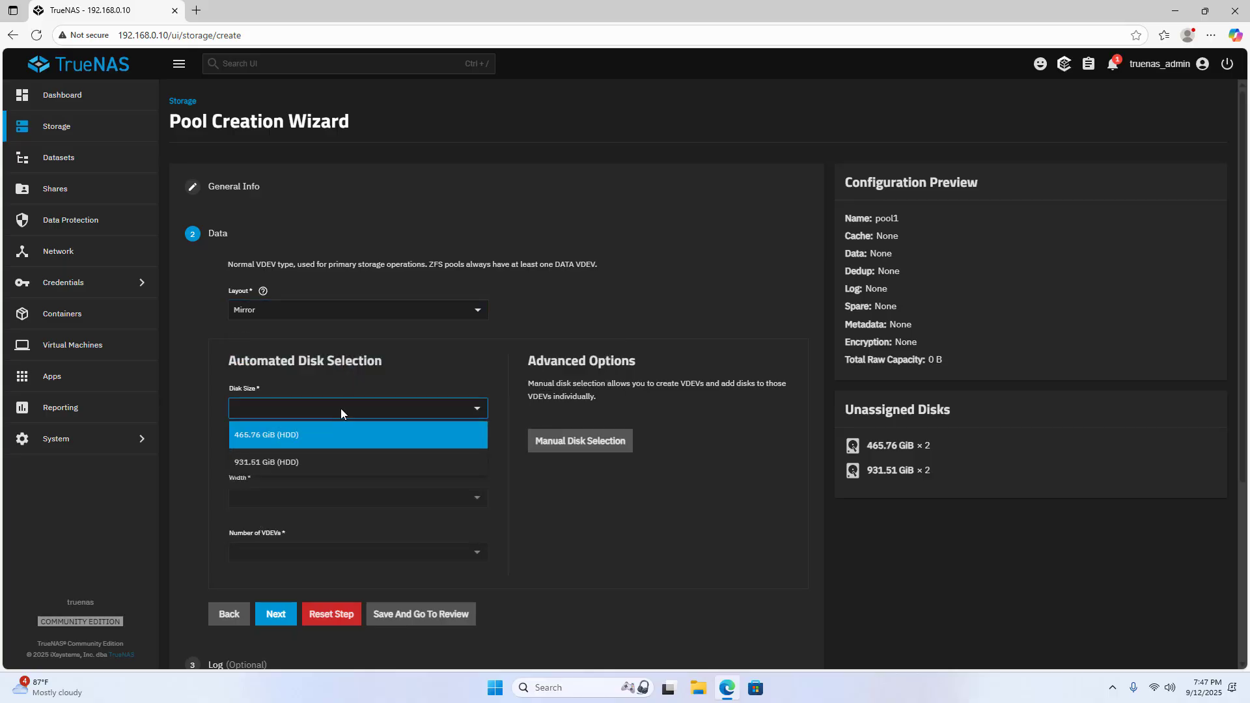
pyautogui.click(333, 462)
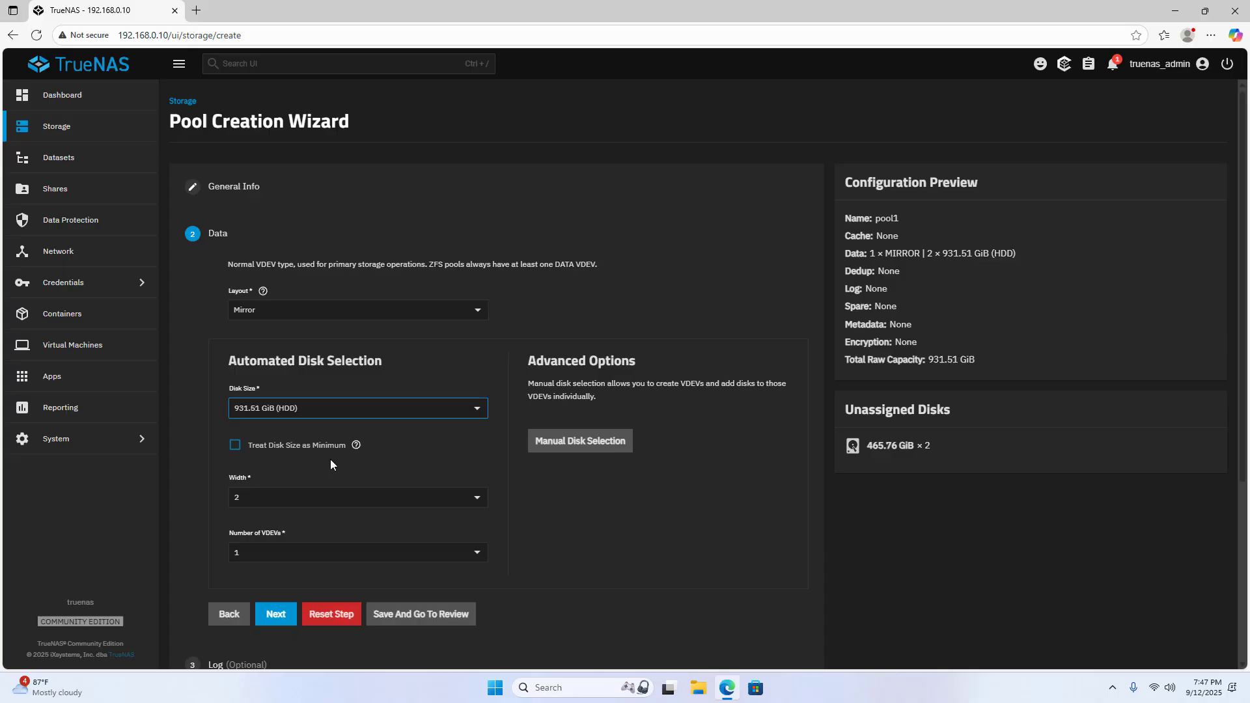
pyautogui.click(541, 441)
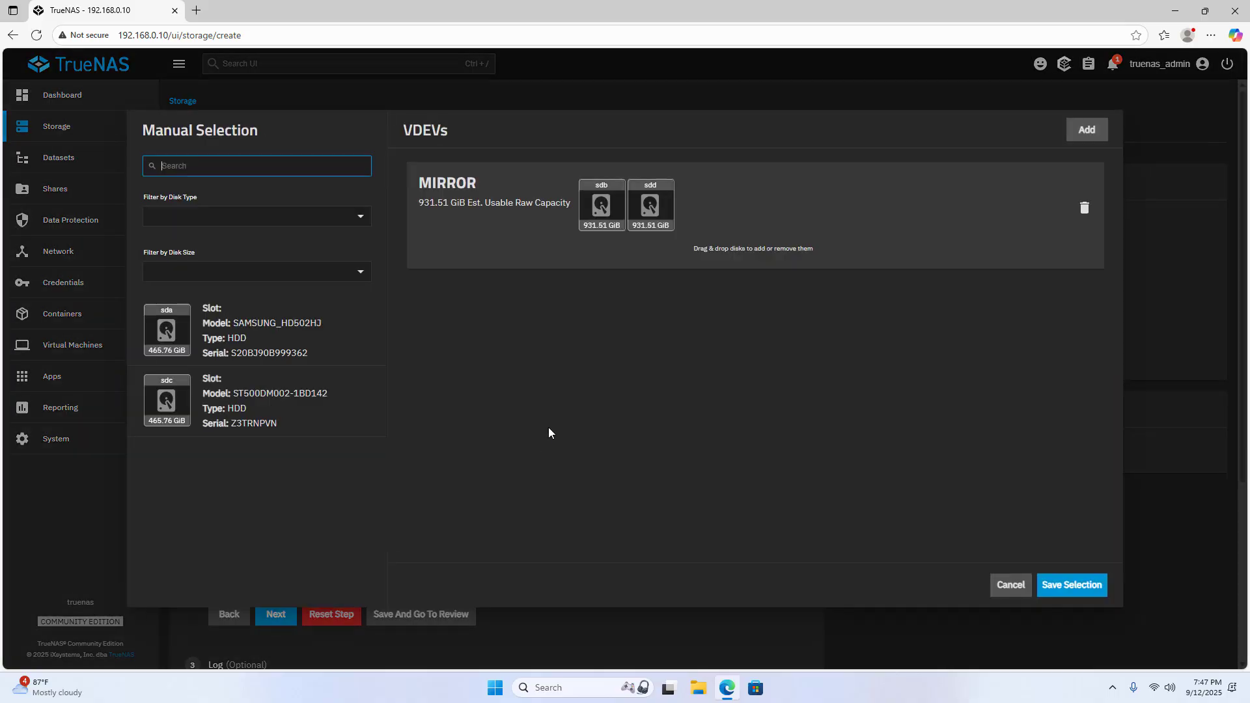
pyautogui.click(1053, 585)
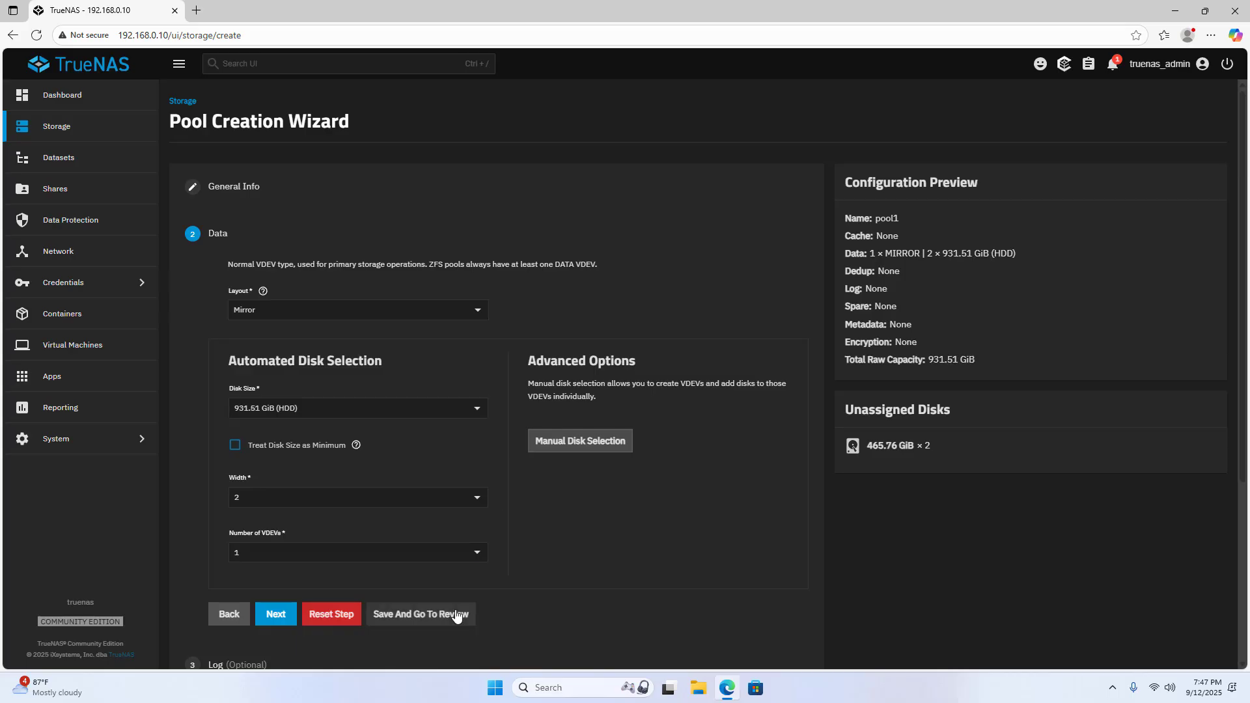
# Step: Review the layout and create pool1, confirming the disks will be erased
pyautogui.click(456, 615)
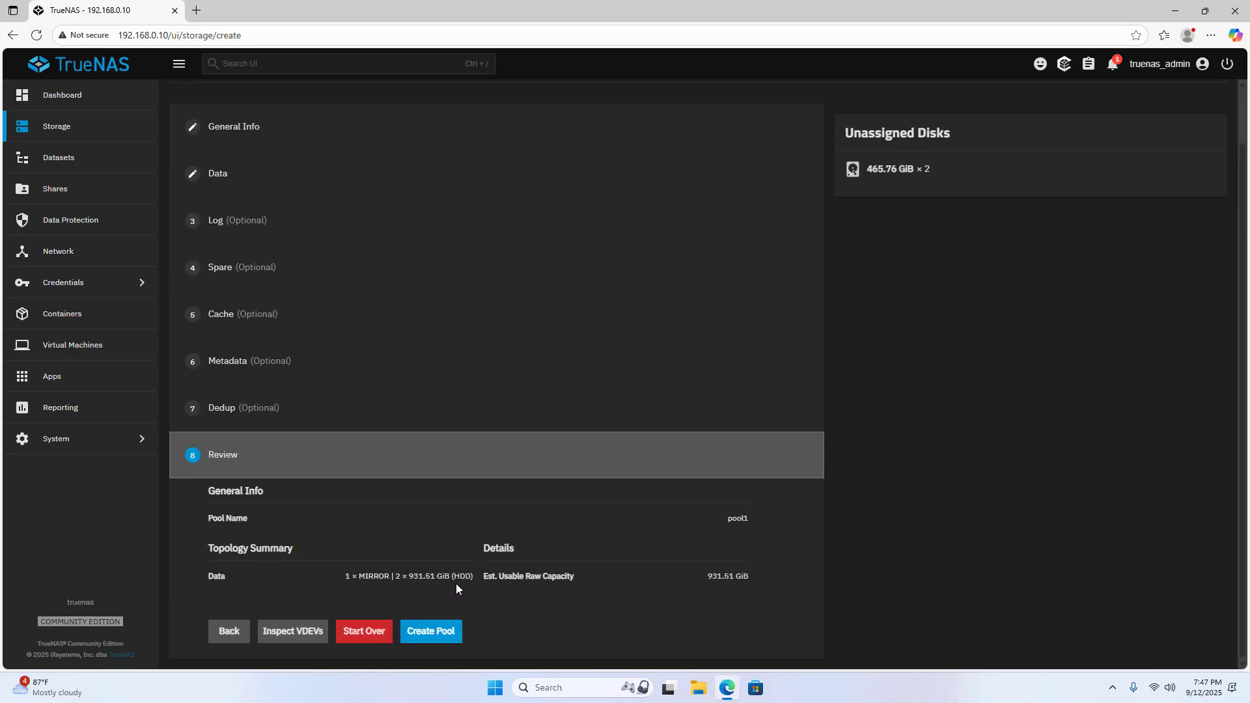
pyautogui.click(441, 632)
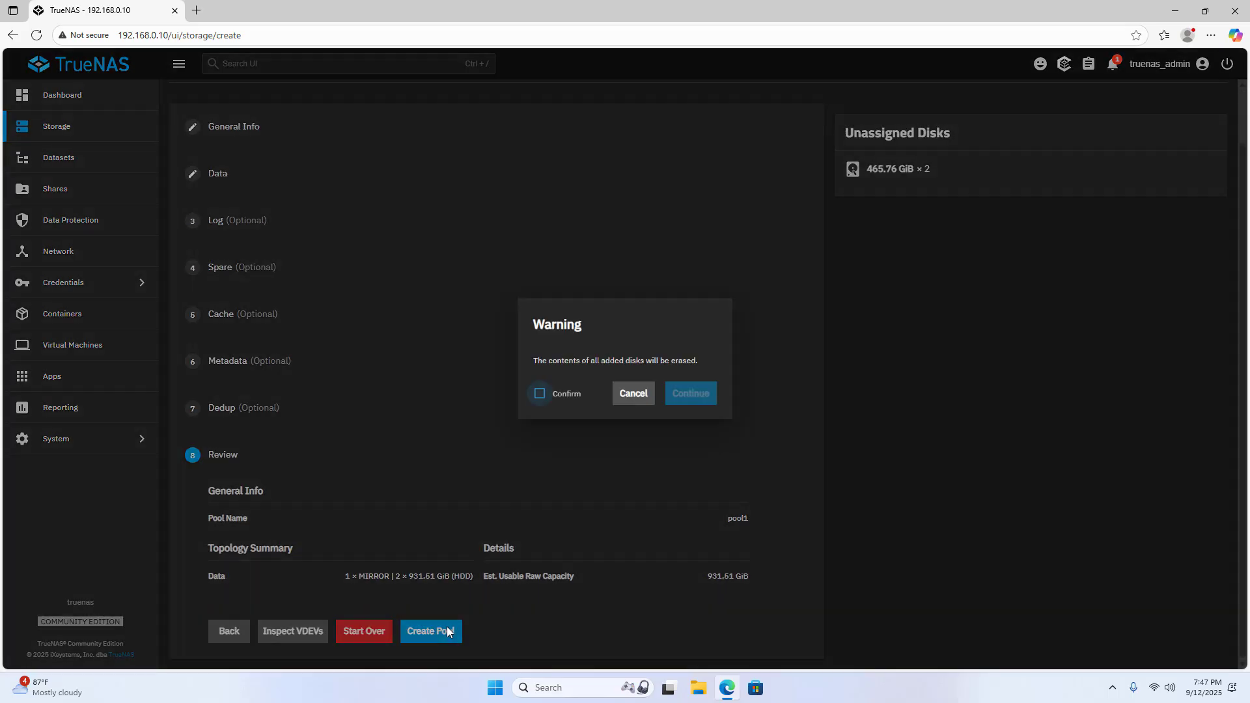
pyautogui.click(540, 395)
pyautogui.click(678, 396)
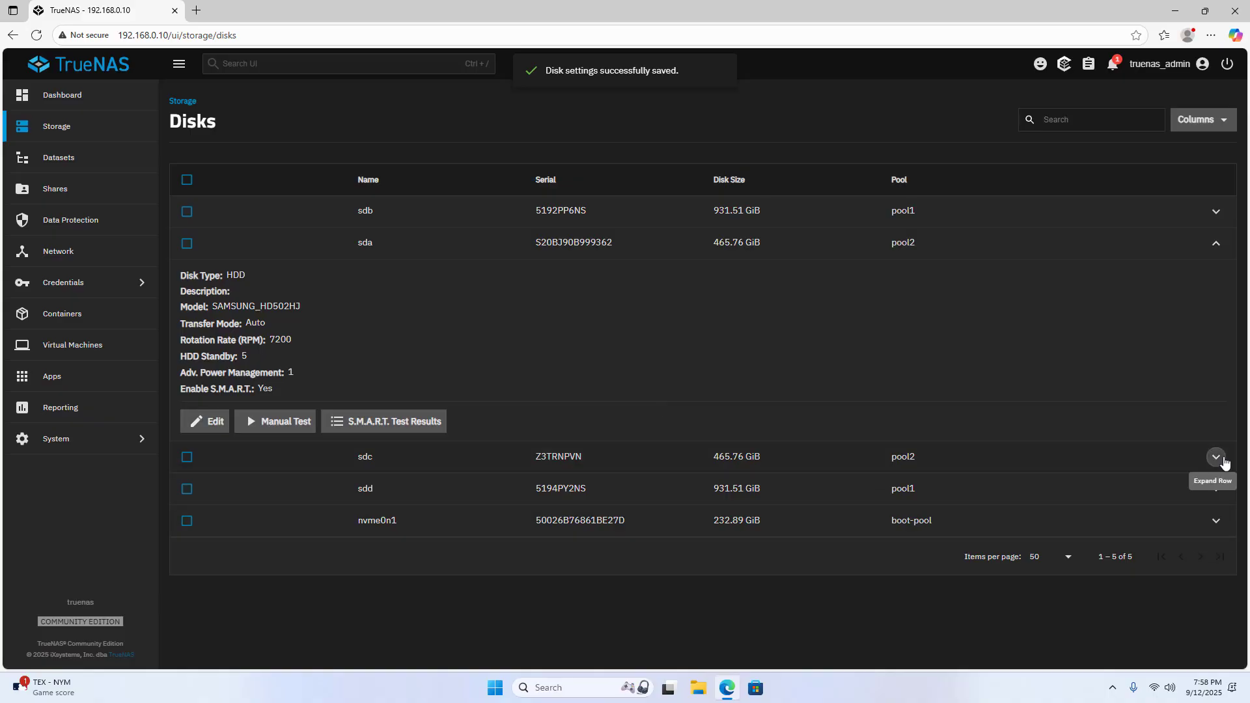
# Step: Set disk sdc's HDD Standby to 5 and Advanced Power Management to Level 1, then save
pyautogui.click(1223, 465)
pyautogui.click(217, 455)
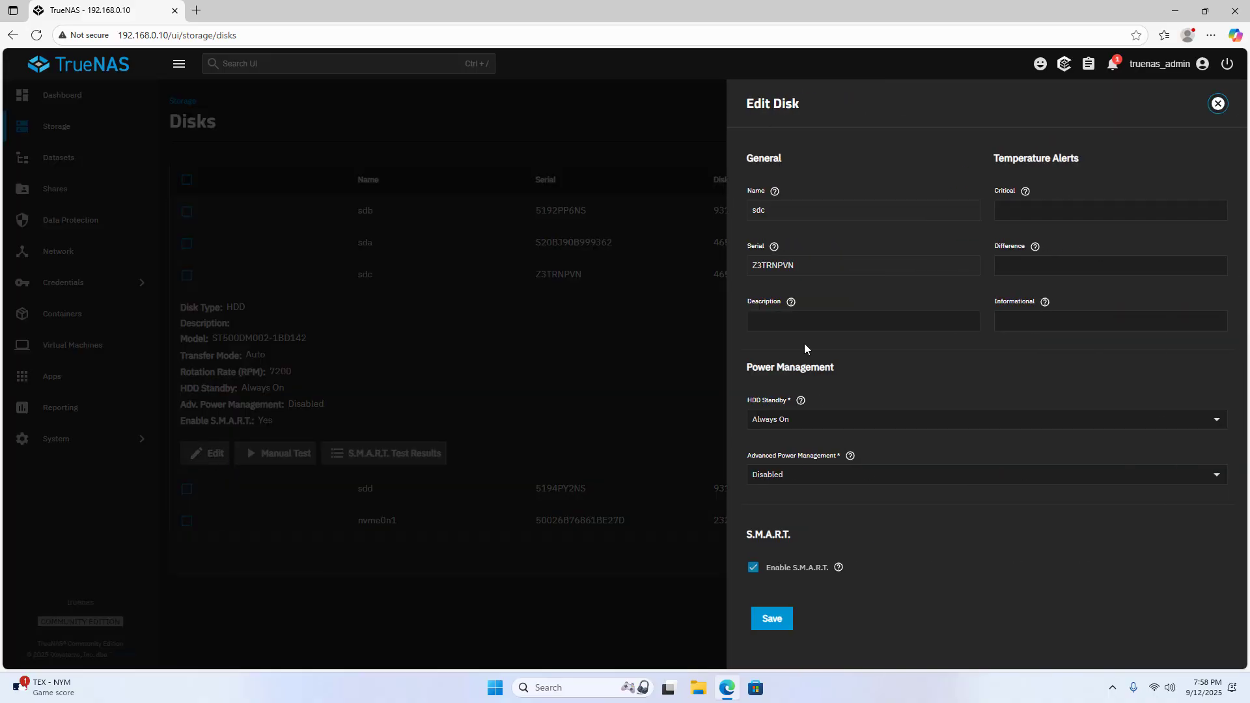
pyautogui.click(796, 419)
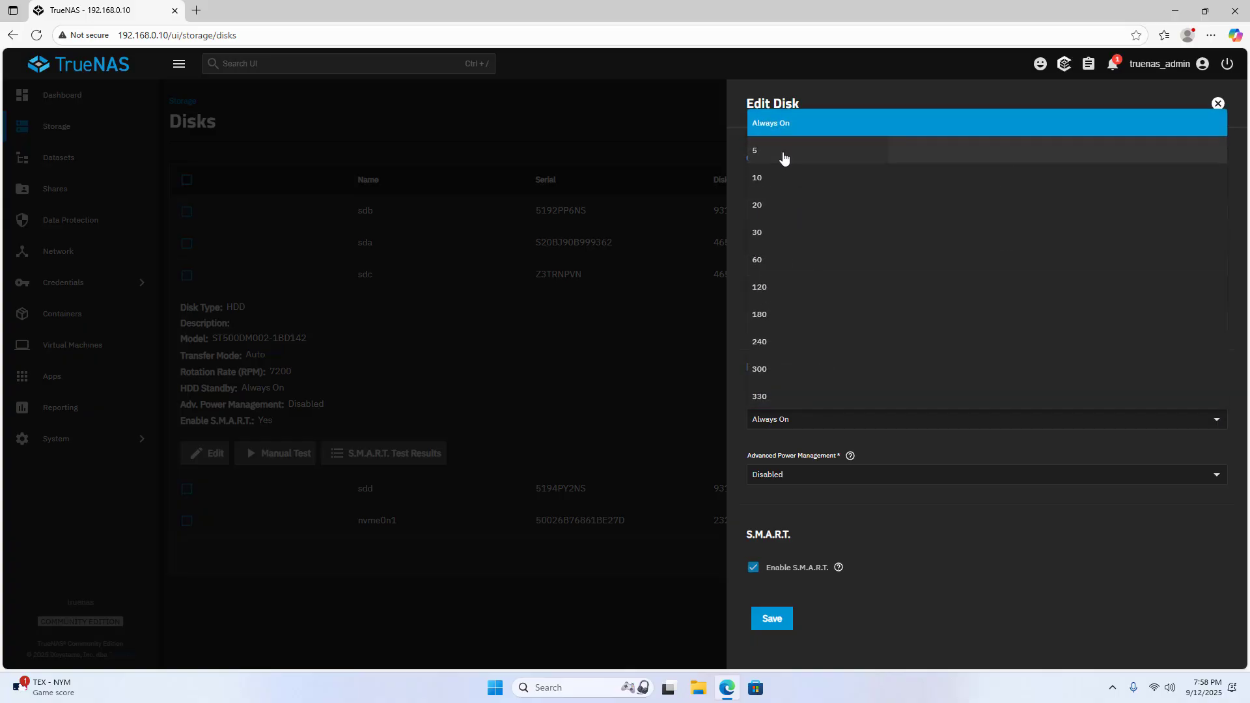
pyautogui.click(784, 156)
pyautogui.click(814, 479)
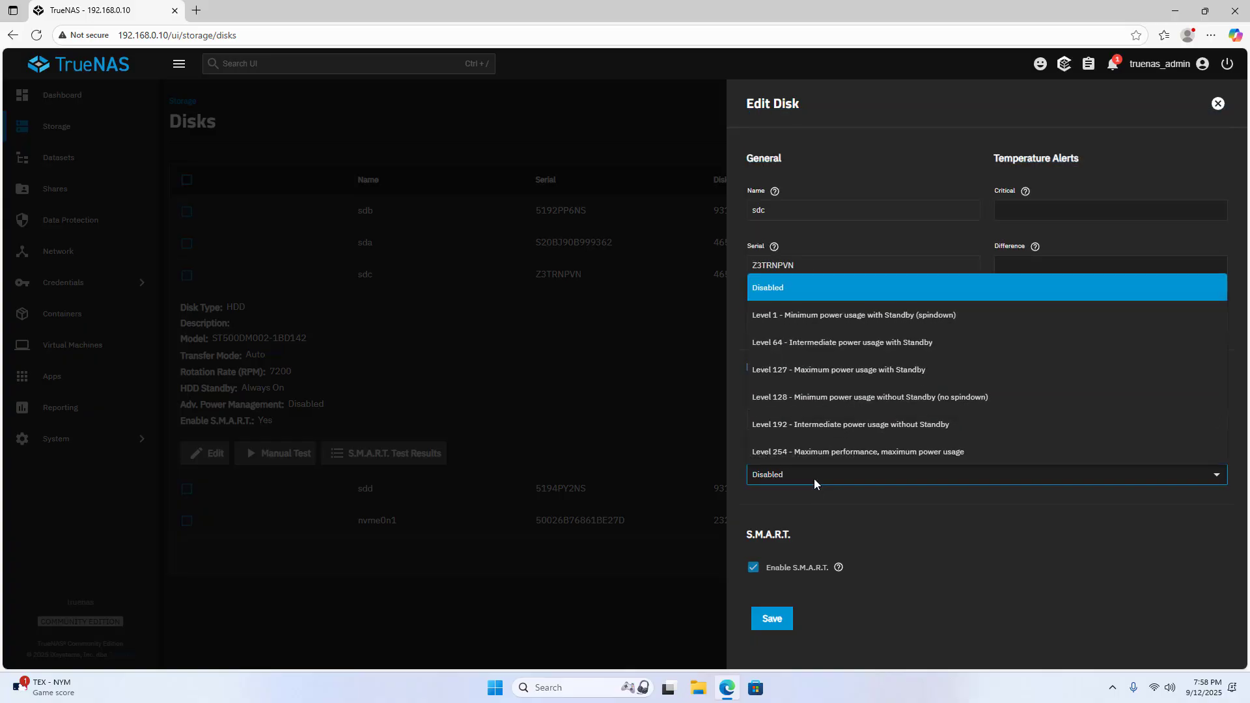
pyautogui.click(818, 315)
pyautogui.click(787, 619)
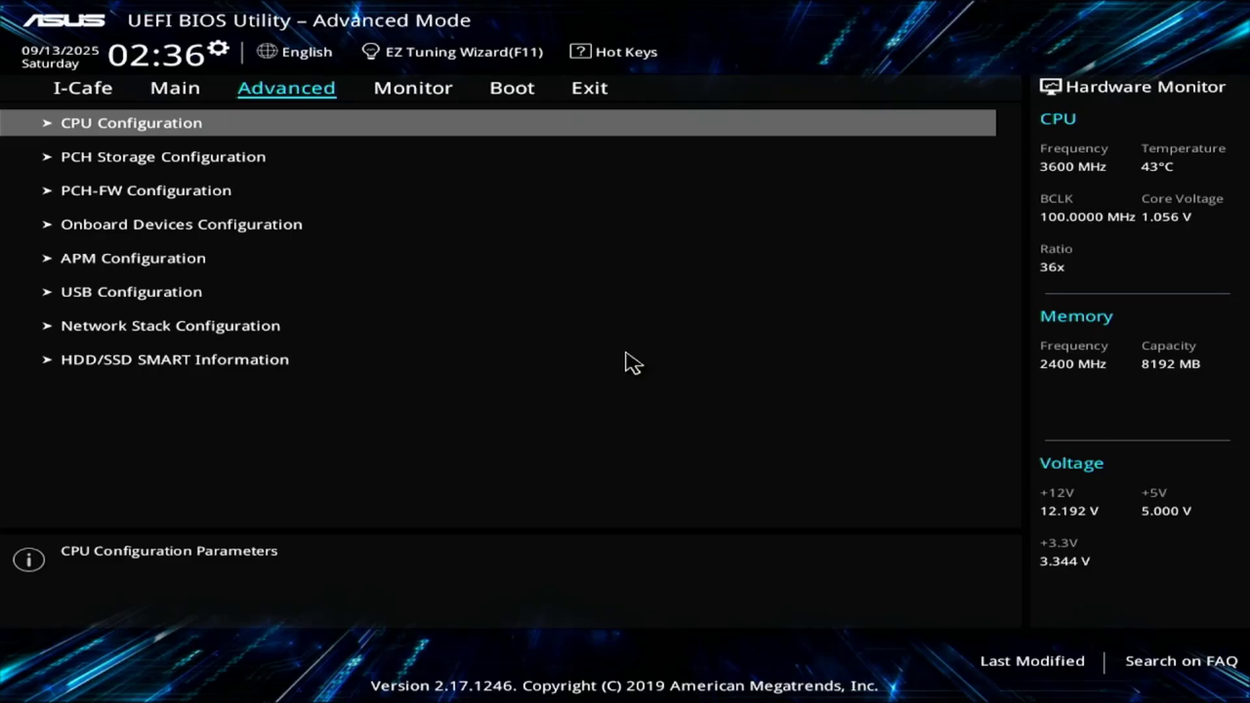
# Step: In CPU - Power Management Control, set CPU C-states to Enabled
pyautogui.press('Return')
pyautogui.press('Up')
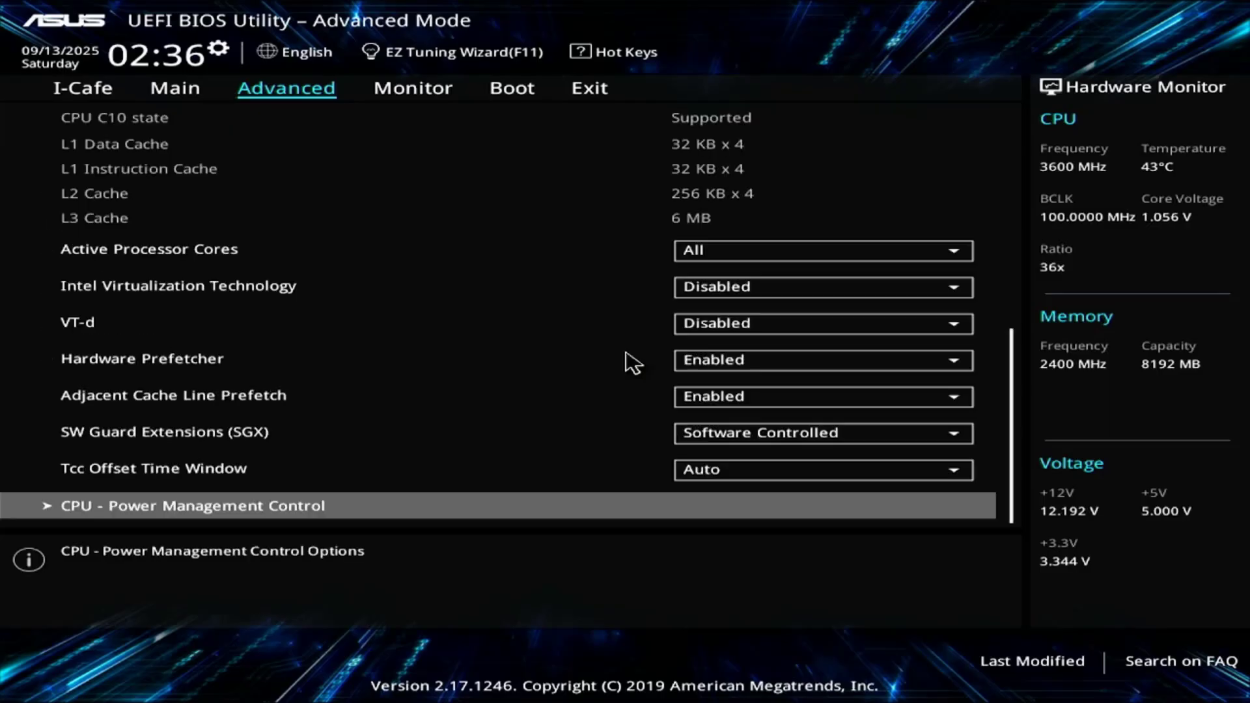
pyautogui.press('Return')
pyautogui.press('Down')
pyautogui.press('Down')
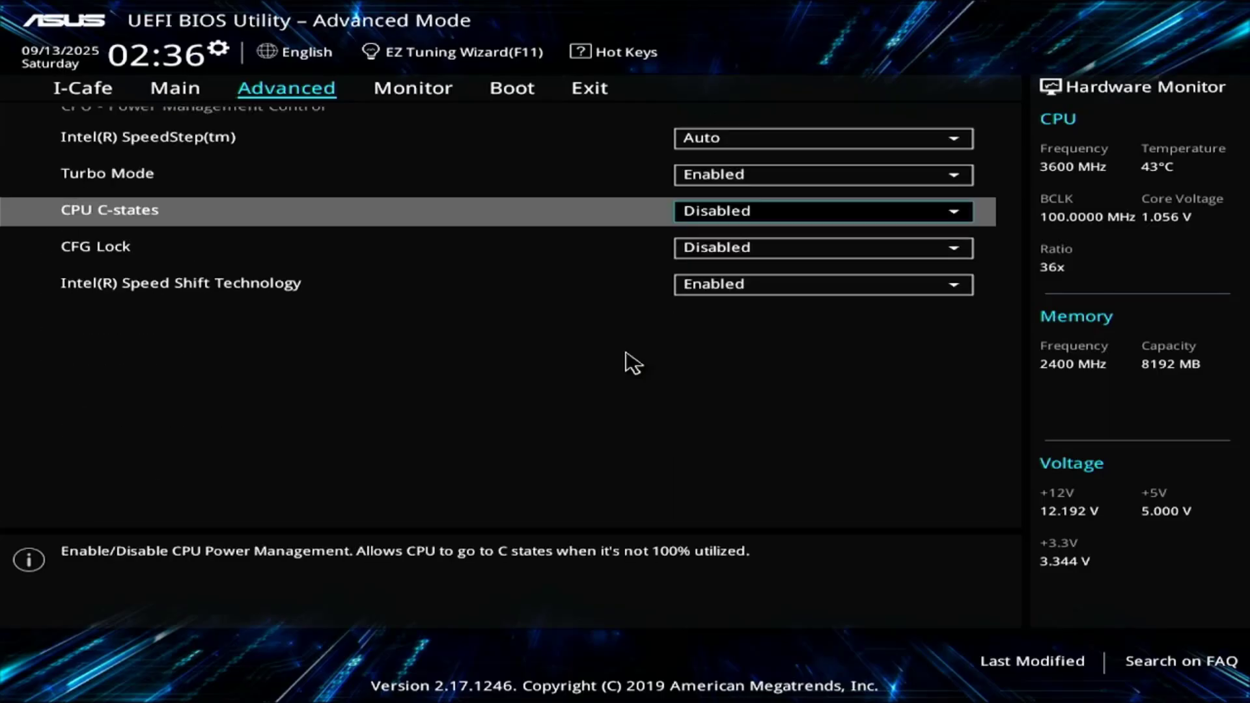
pyautogui.press('Return')
pyautogui.press('Down')
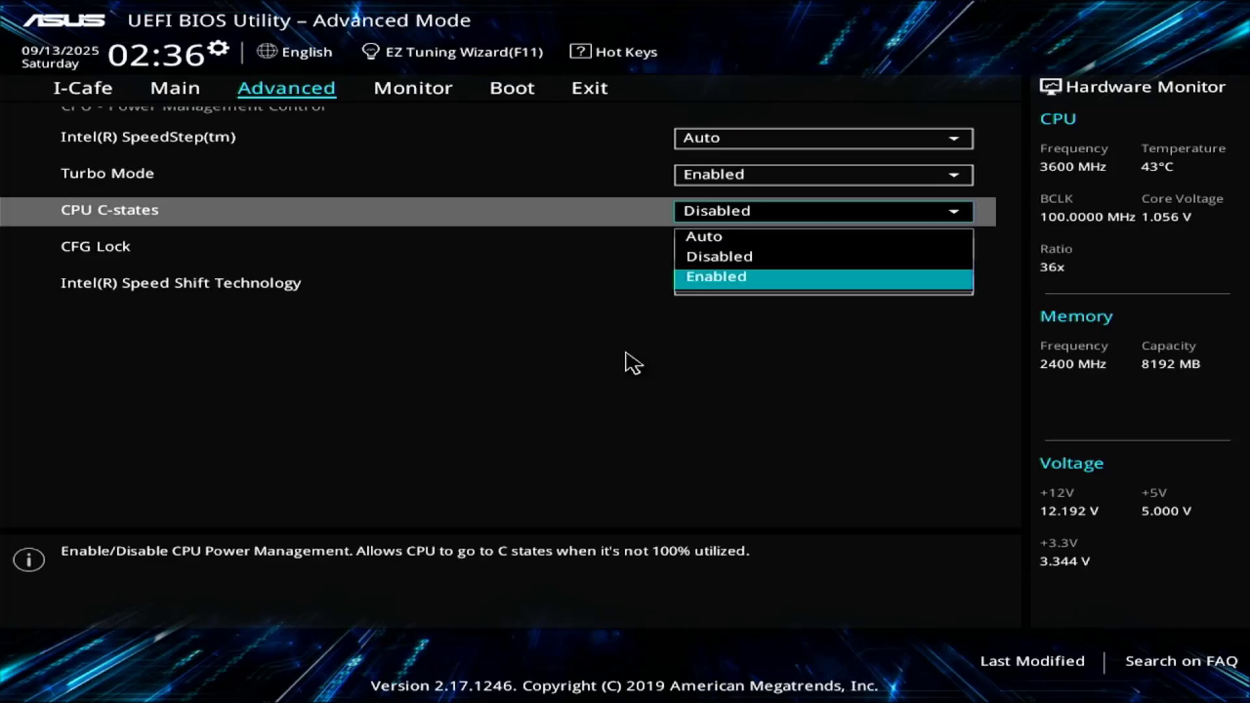
pyautogui.press('Return')
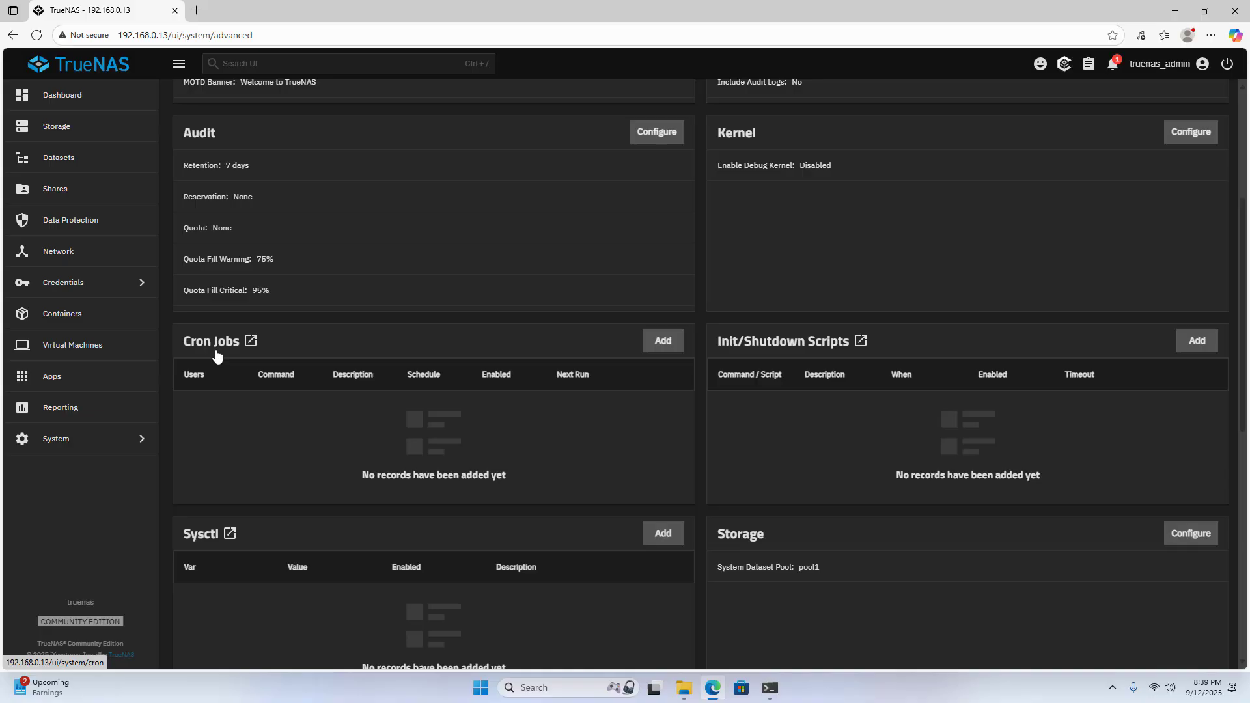
# Step: Add a cron job described "shutdown at 10 PM" with command "shutdown -h now"
pyautogui.click(661, 347)
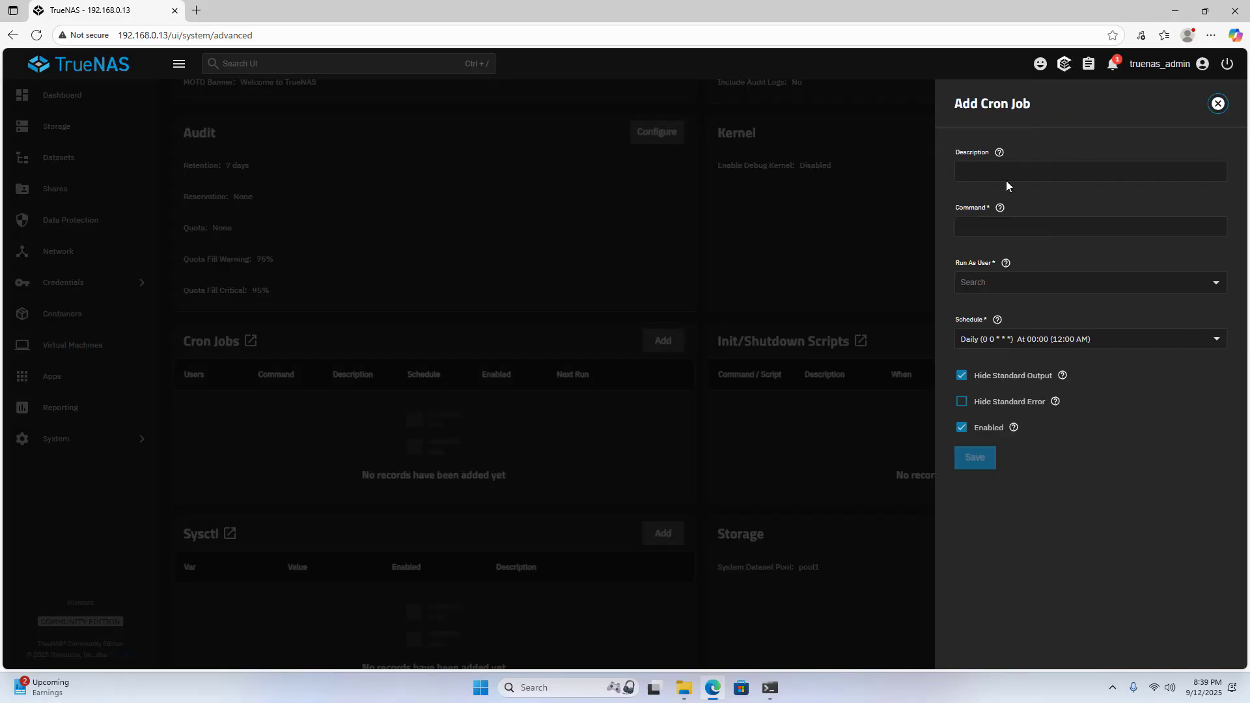
pyautogui.write('s')
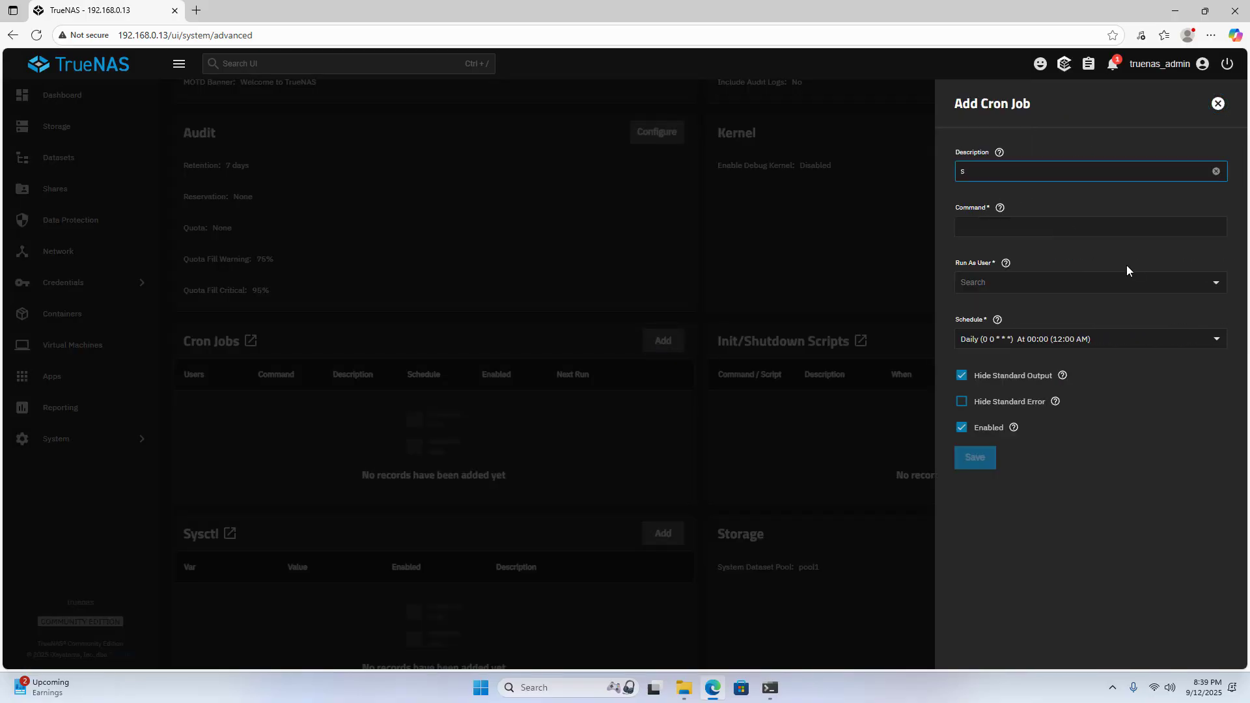
pyautogui.write('hutdown at 10 PM')
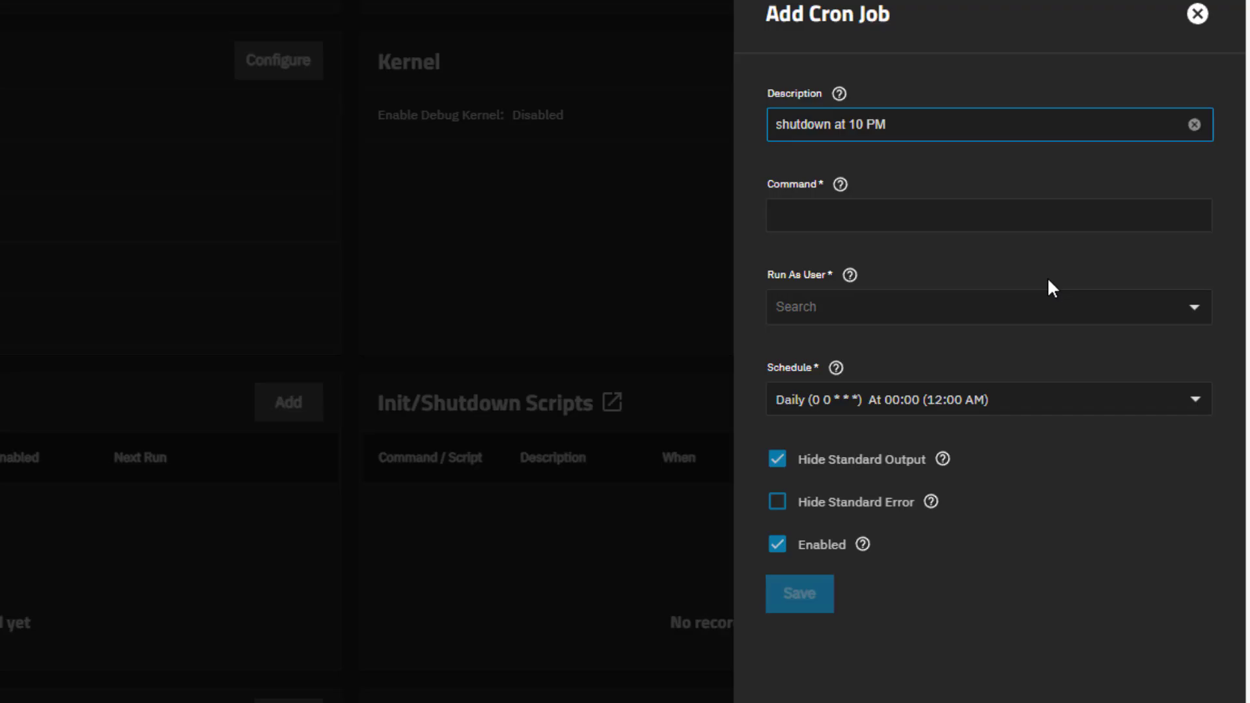
pyautogui.click(1035, 217)
pyautogui.write('sh')
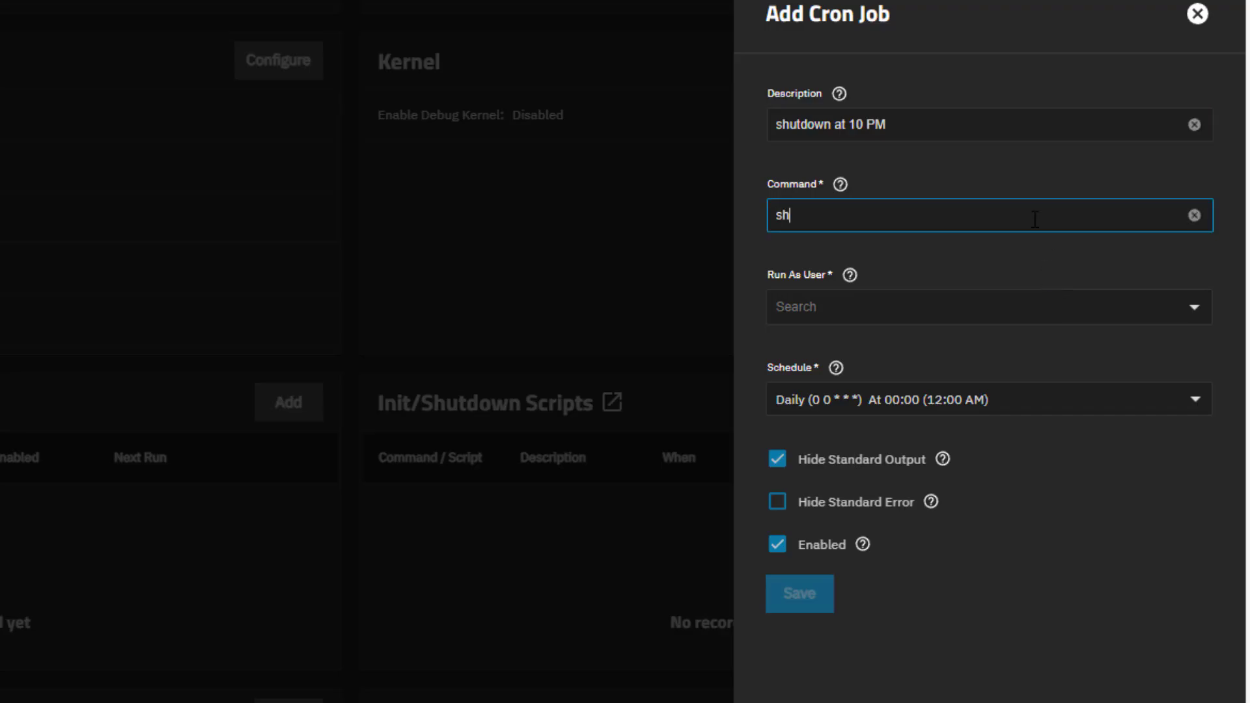
pyautogui.write('utdown -h now')
pyautogui.moveTo(1029, 219); pyautogui.dragTo(788, 214)
# Step: Set the cron job to run as user root
pyautogui.click(885, 307)
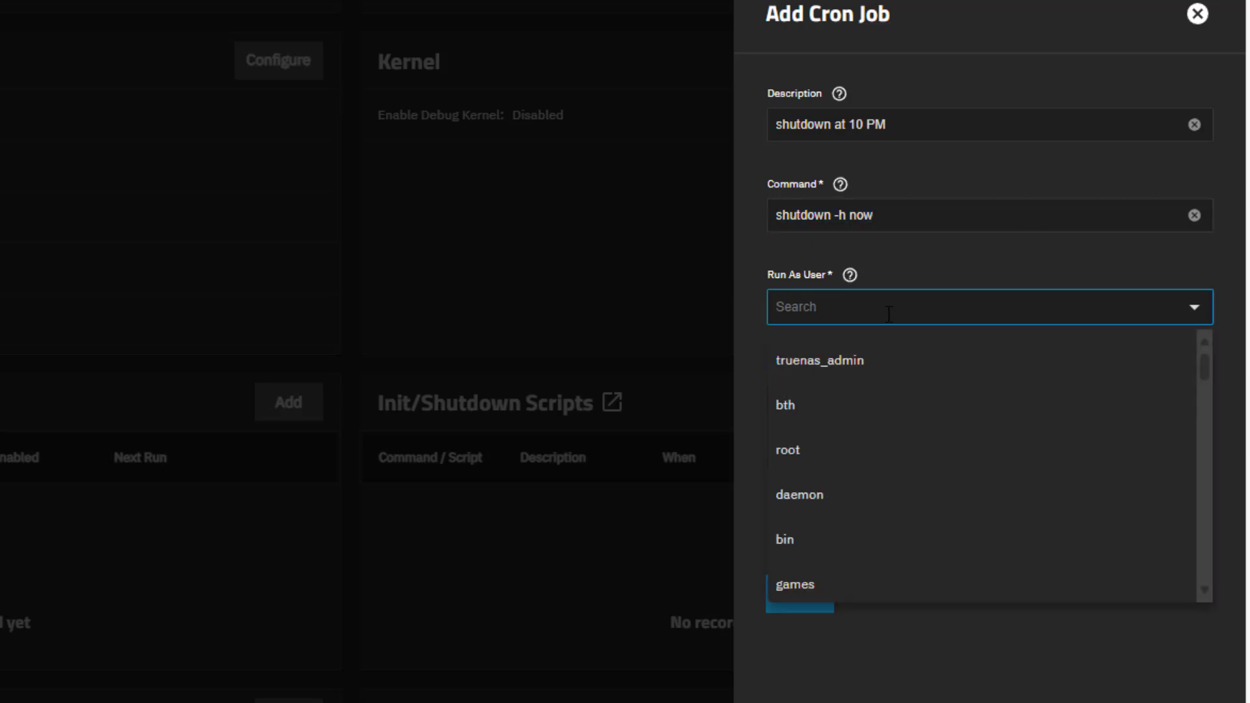
pyautogui.click(856, 457)
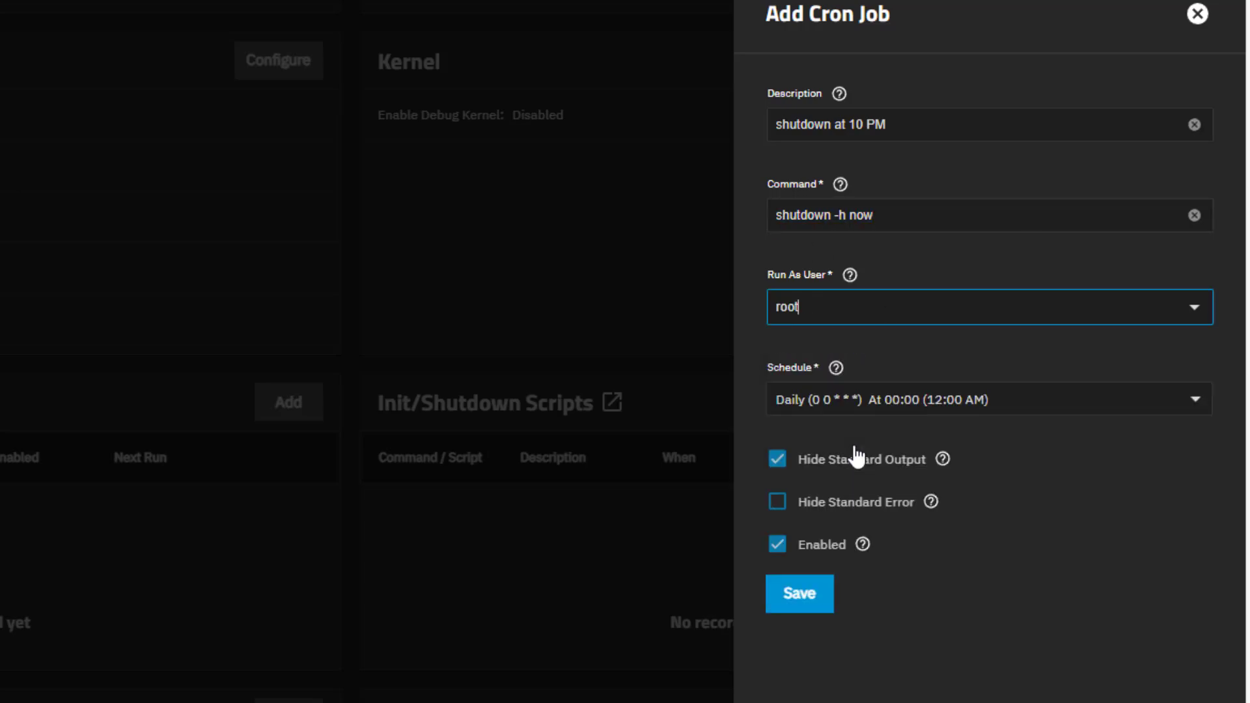
pyautogui.click(887, 409)
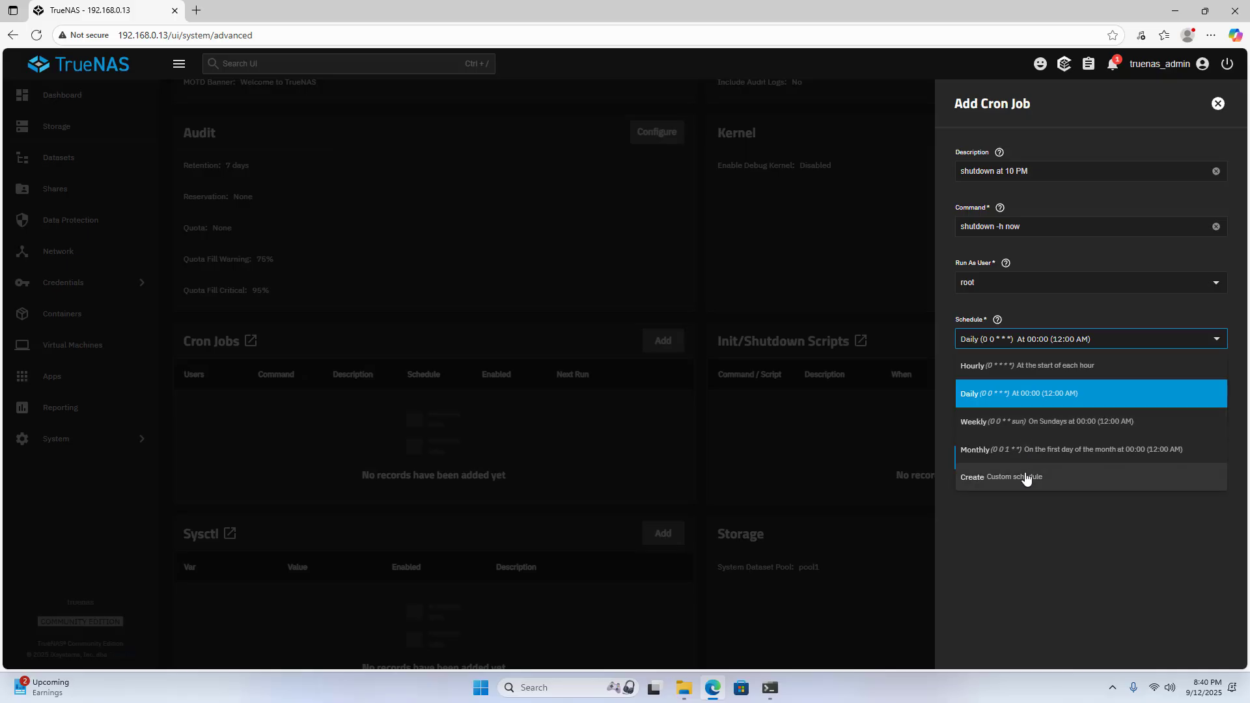
# Step: Create a custom schedule with Minutes 0 and Hours 22 so it runs daily at 22:00
pyautogui.click(885, 627)
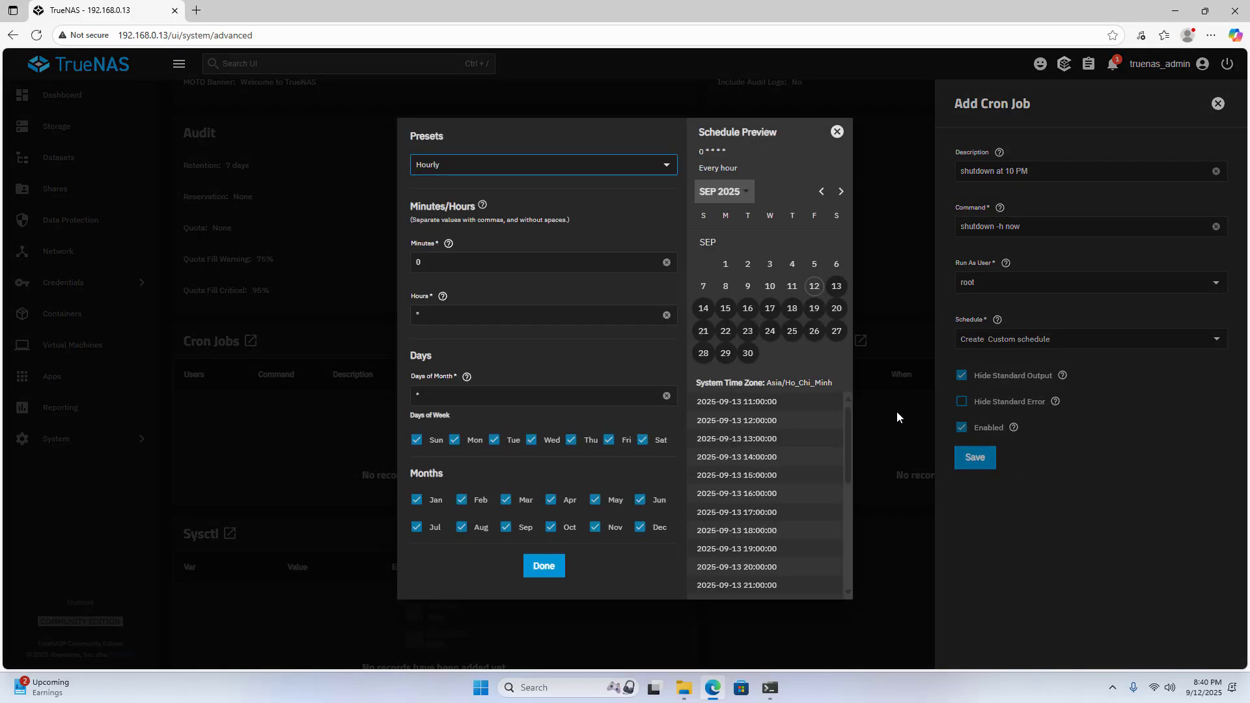
pyautogui.click(502, 263)
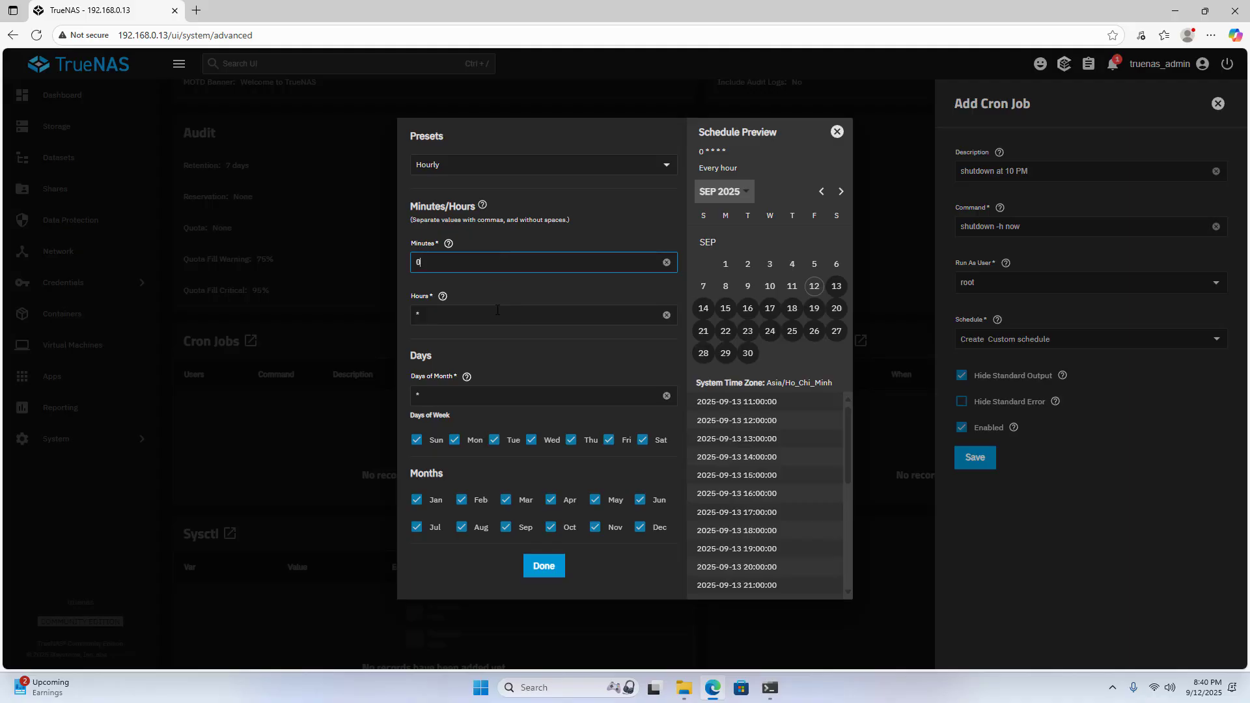
pyautogui.press('Tab')
pyautogui.write('1')
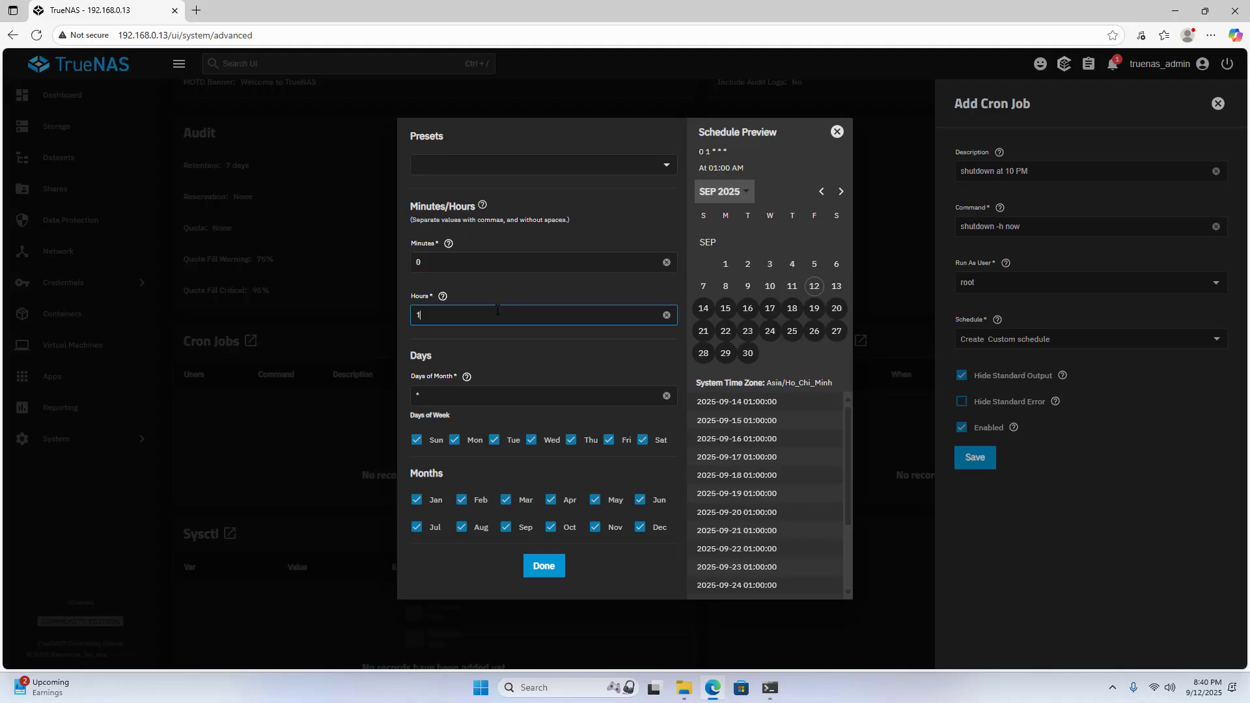
pyautogui.press('BackSpace')
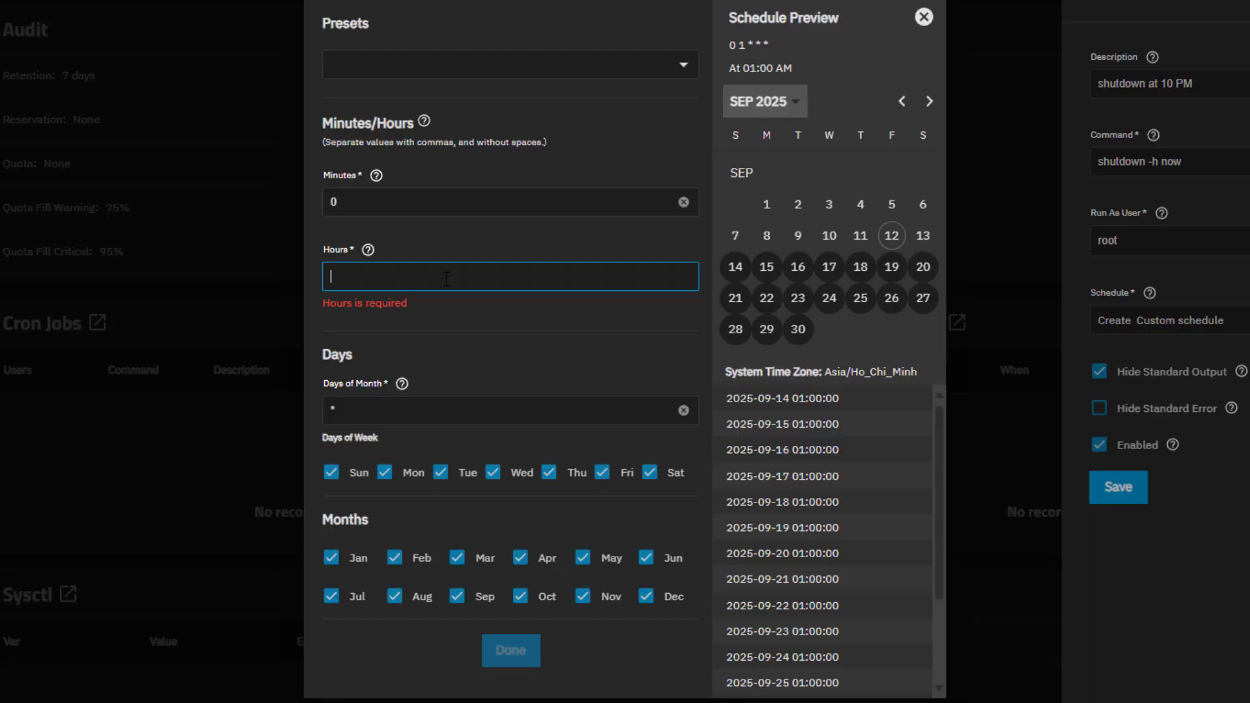
pyautogui.write('22')
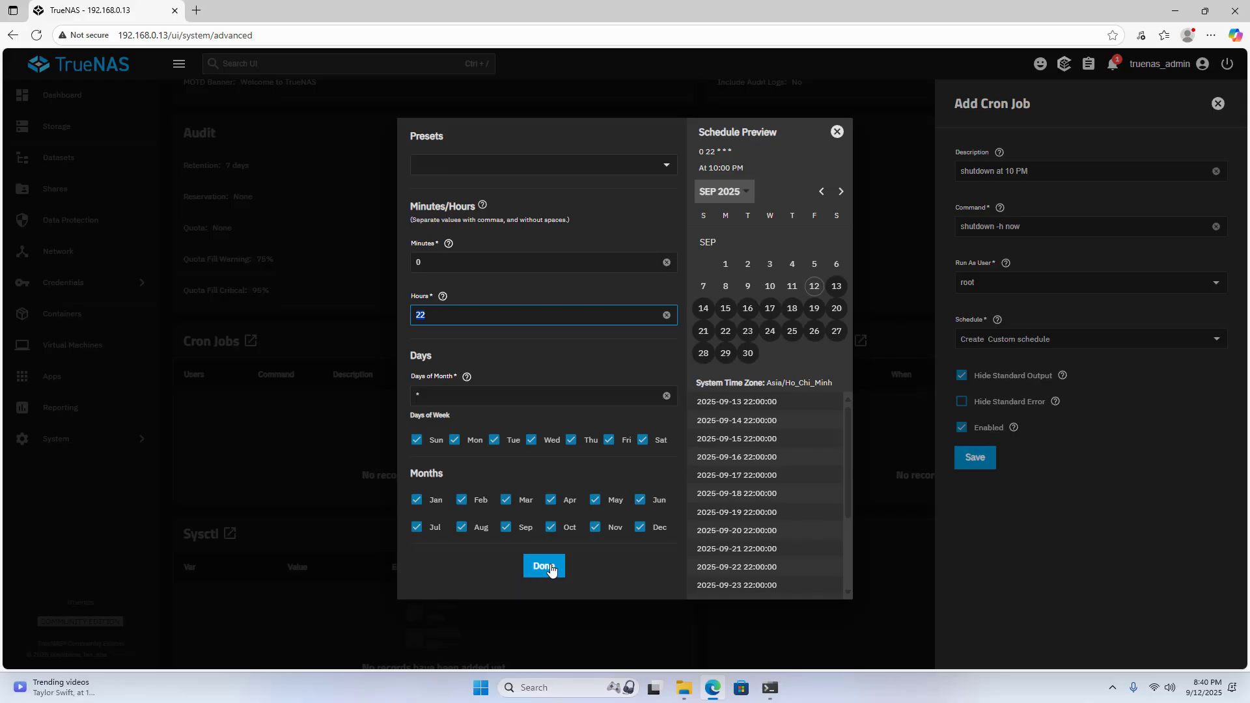
pyautogui.click(515, 641)
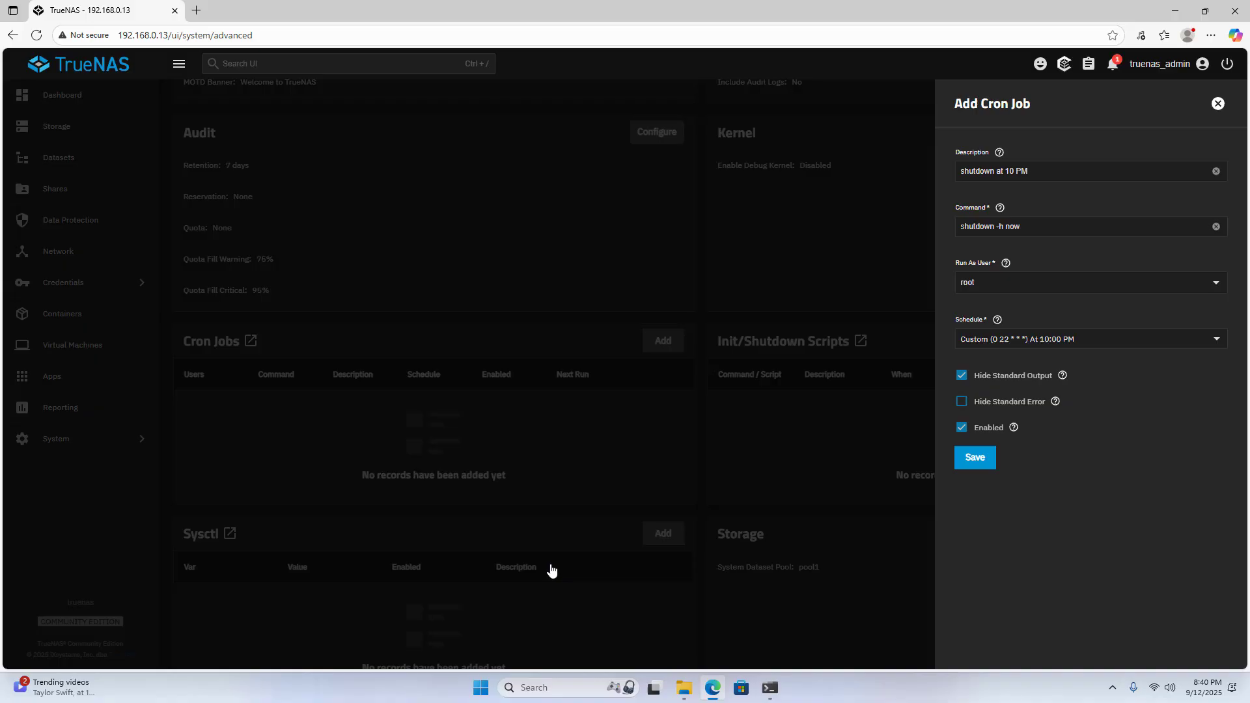
# Step: Save the nightly 10 PM shutdown cron job and run it once now as a test
pyautogui.click(987, 468)
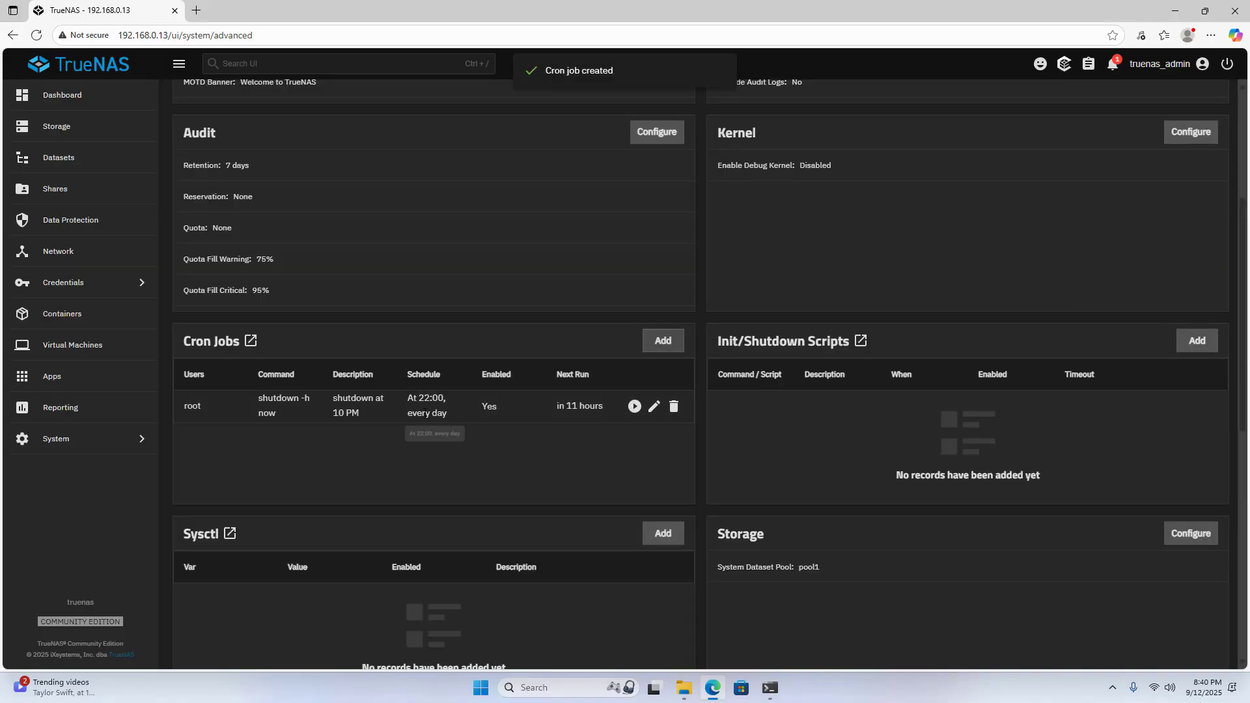
pyautogui.moveTo(583, 411)
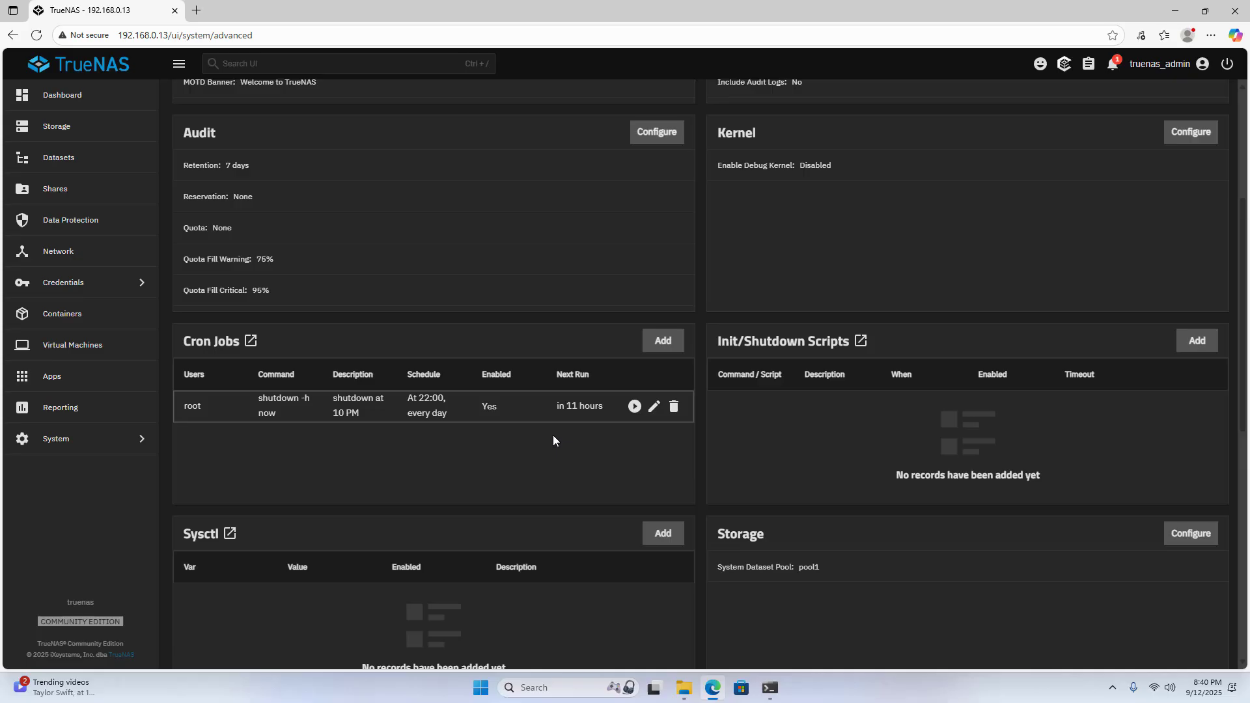
pyautogui.click(634, 406)
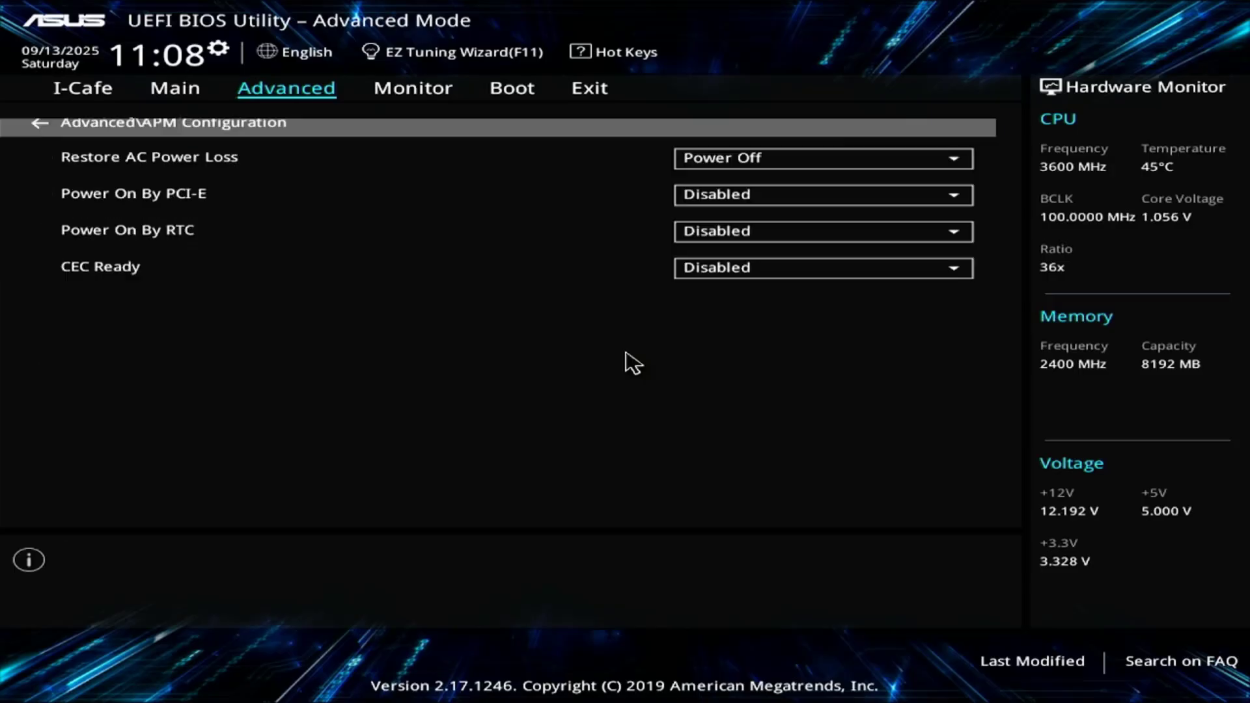
# Step: Enable Power On By RTC with wake-up at hour 9, minute 0, then press F10 for save-and-reset
pyautogui.press('Down')
pyautogui.press('Down')
pyautogui.press('Down')
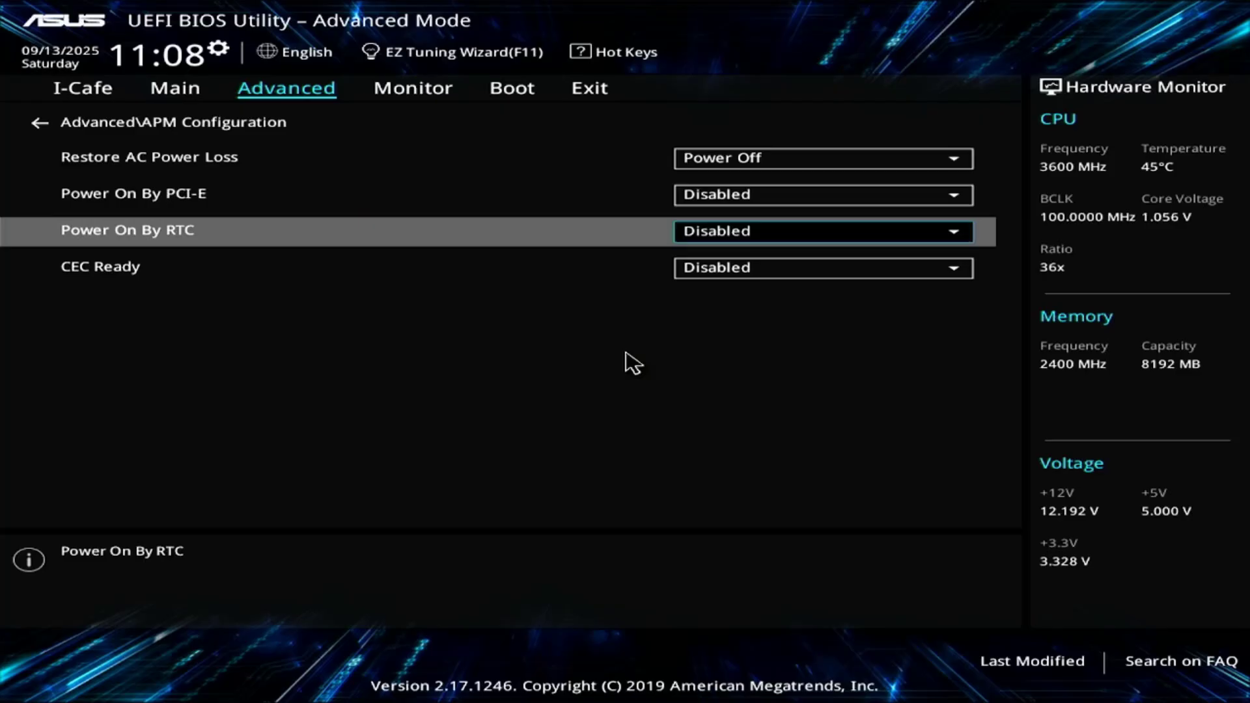
pyautogui.press('Return')
pyautogui.press('Down')
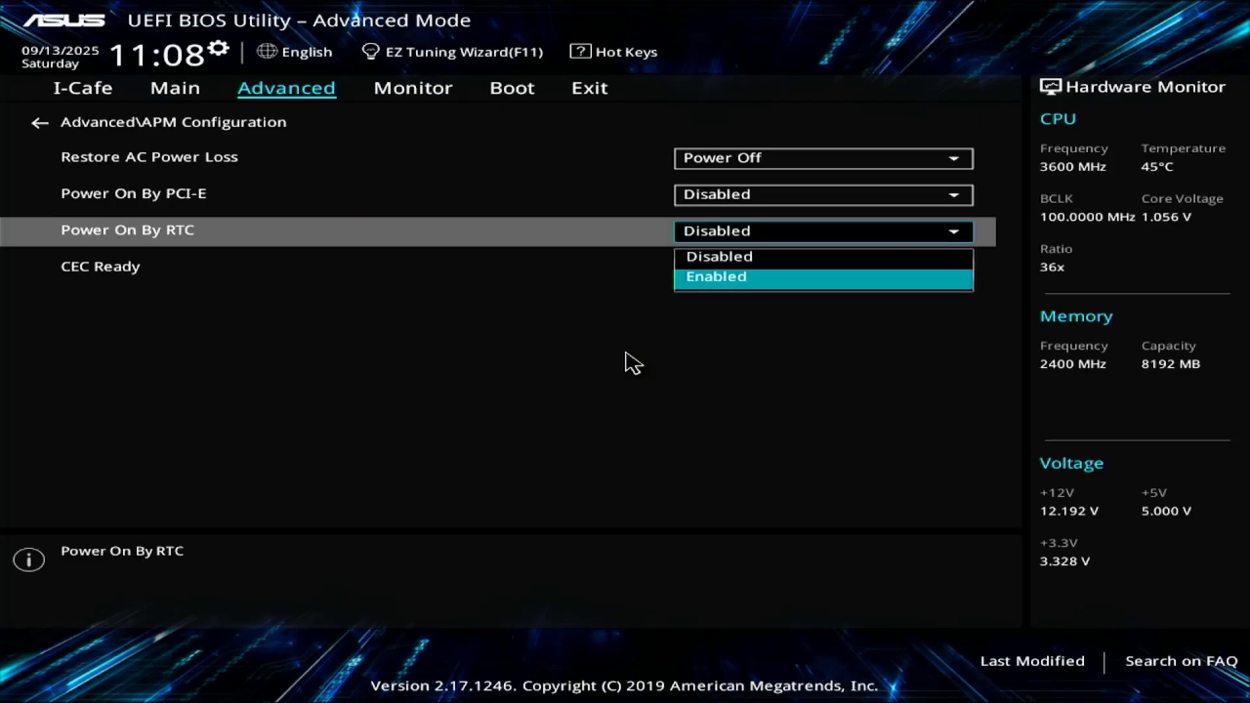
pyautogui.press('Return')
pyautogui.press('Down')
pyautogui.press('Down')
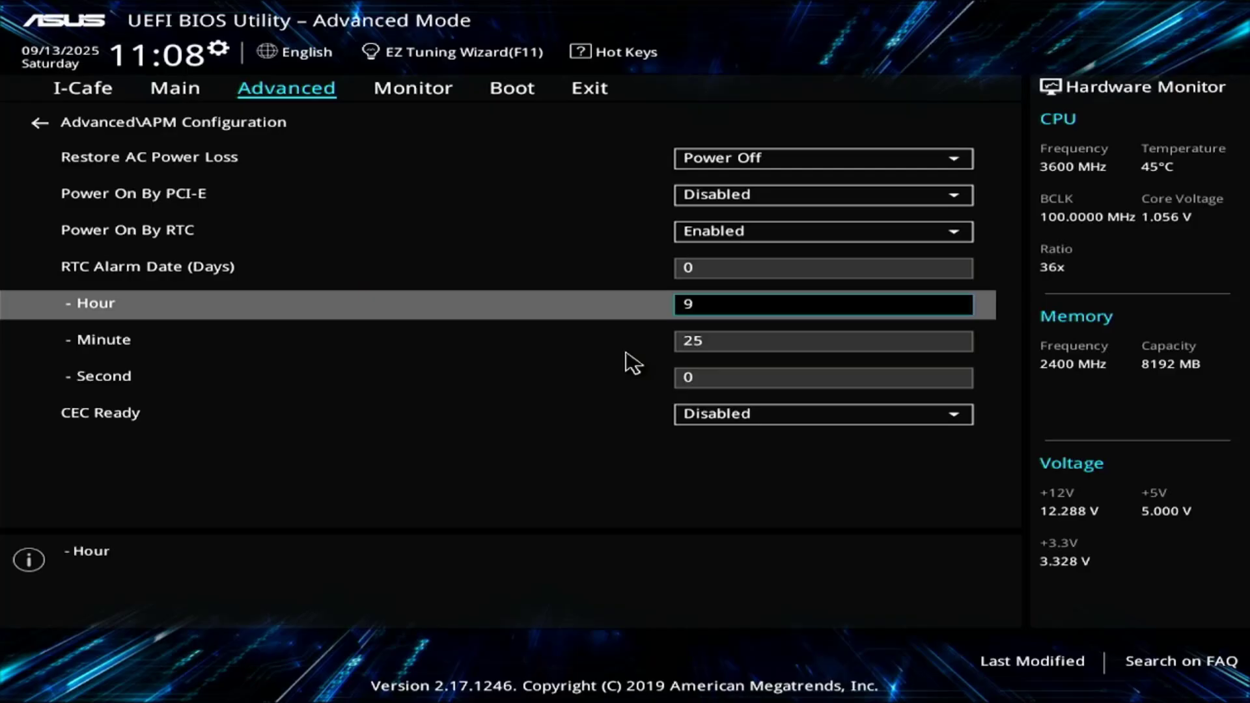
pyautogui.press('Down')
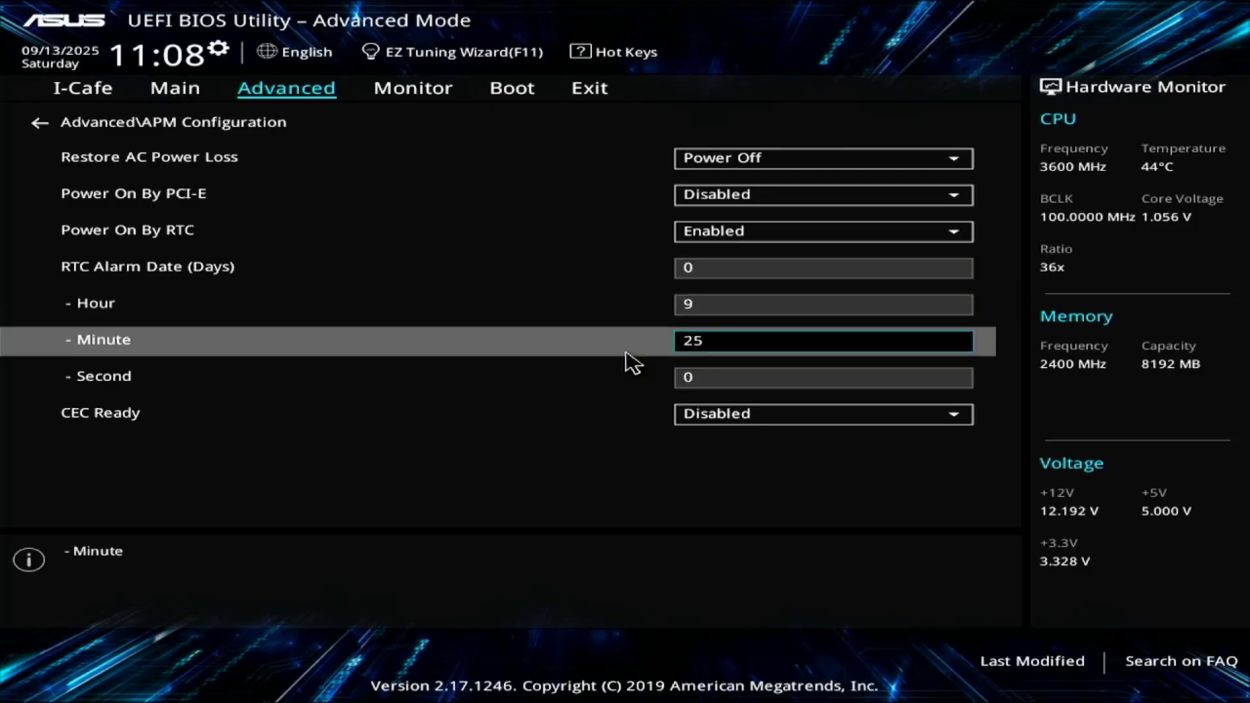
pyautogui.write('0')
pyautogui.press('F10')
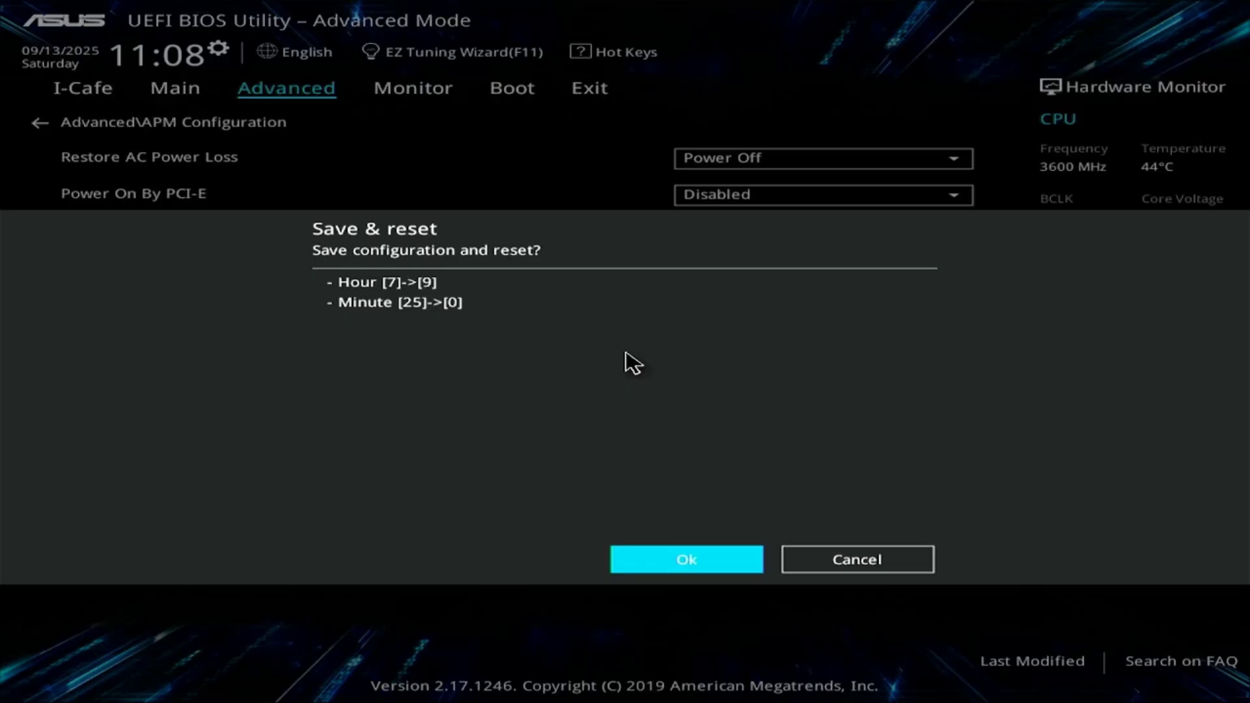